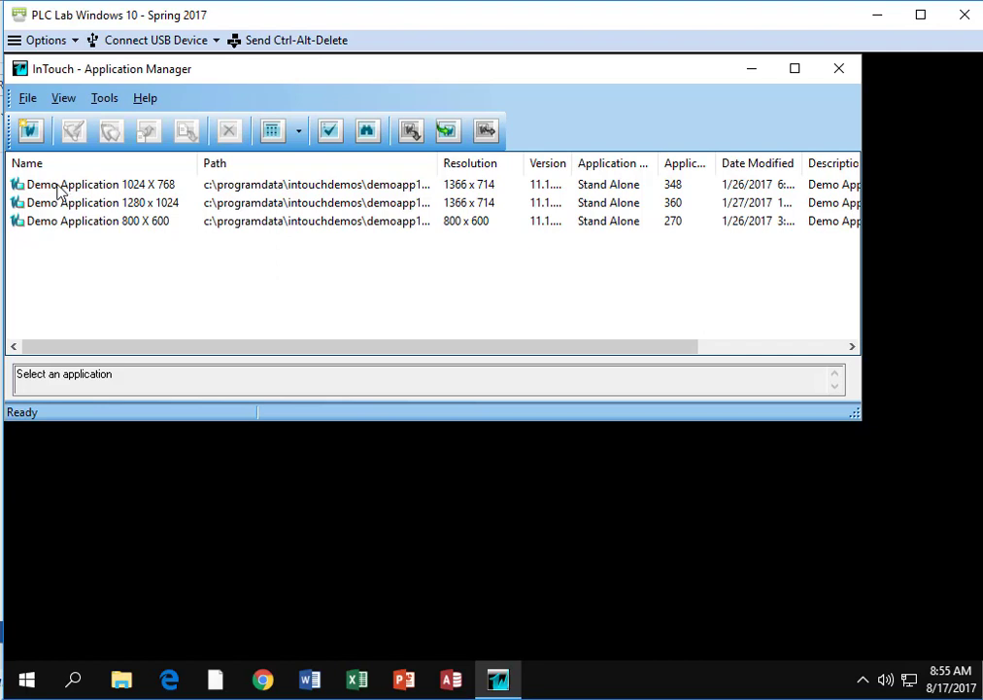
- Start creating a new application of the Legacy InTouch Application type
click(29, 101)
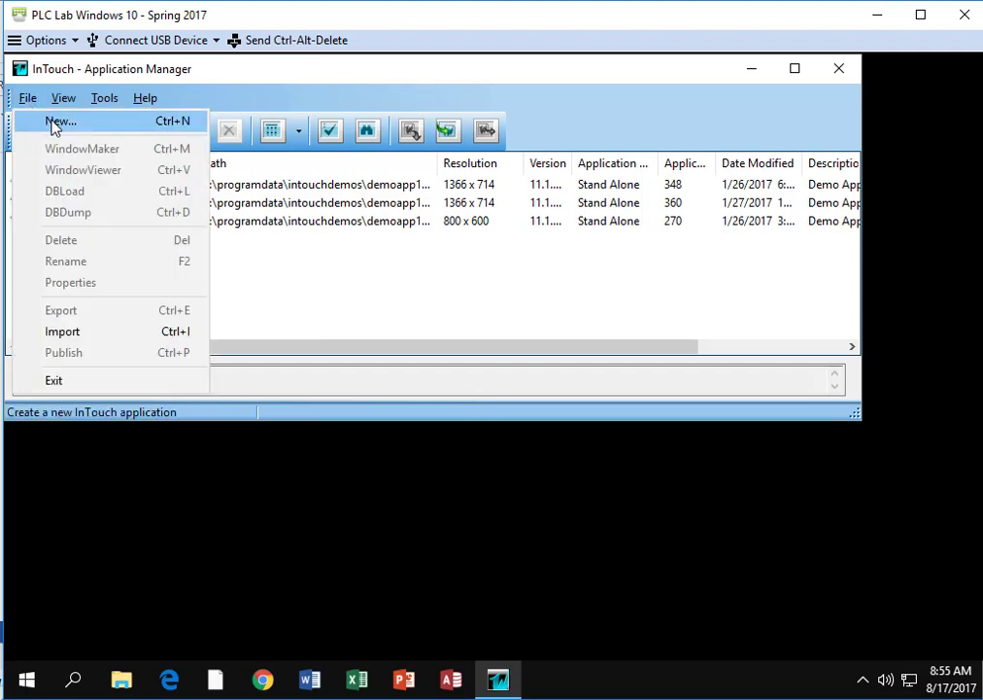
click(53, 122)
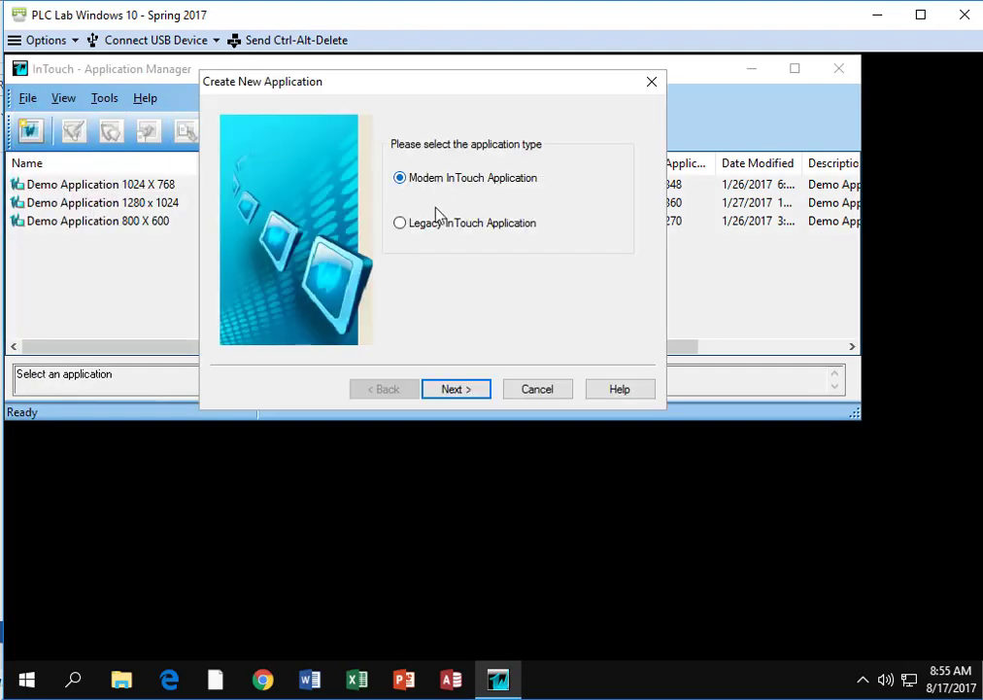
click(401, 225)
click(455, 388)
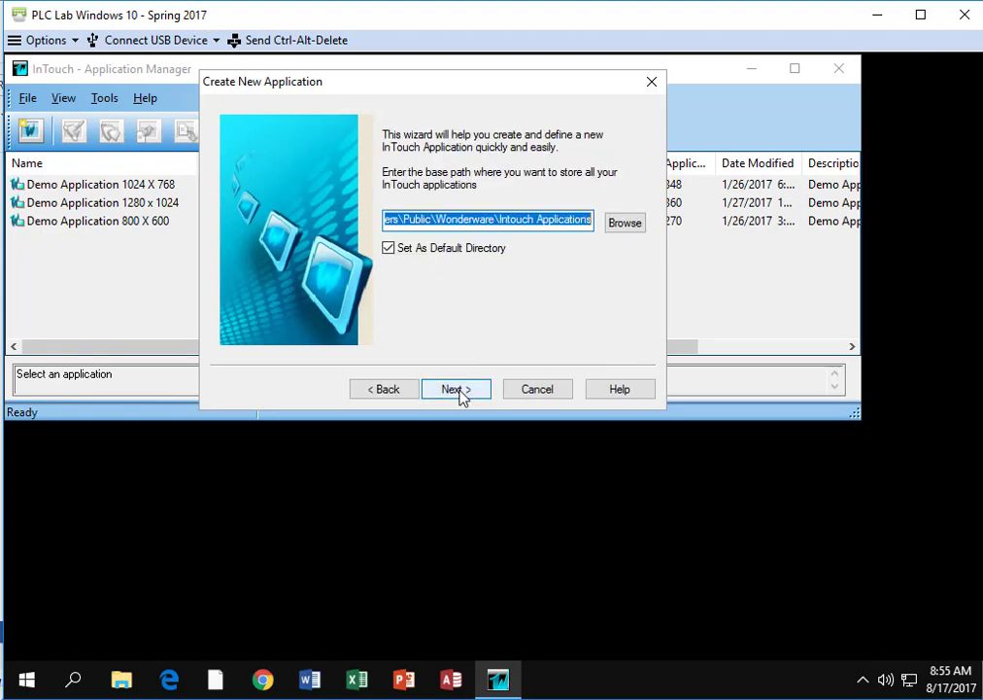
- Create a folder named with the student's last name inside Students, and use it as the application's base path and default directory
click(625, 224)
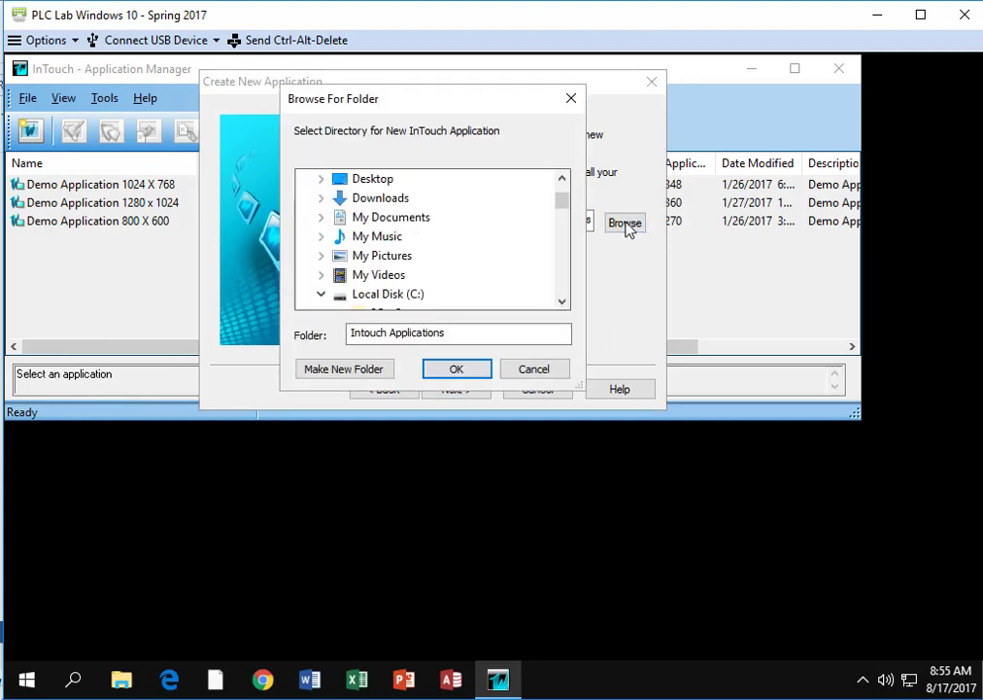
drag(563, 206, 570, 302)
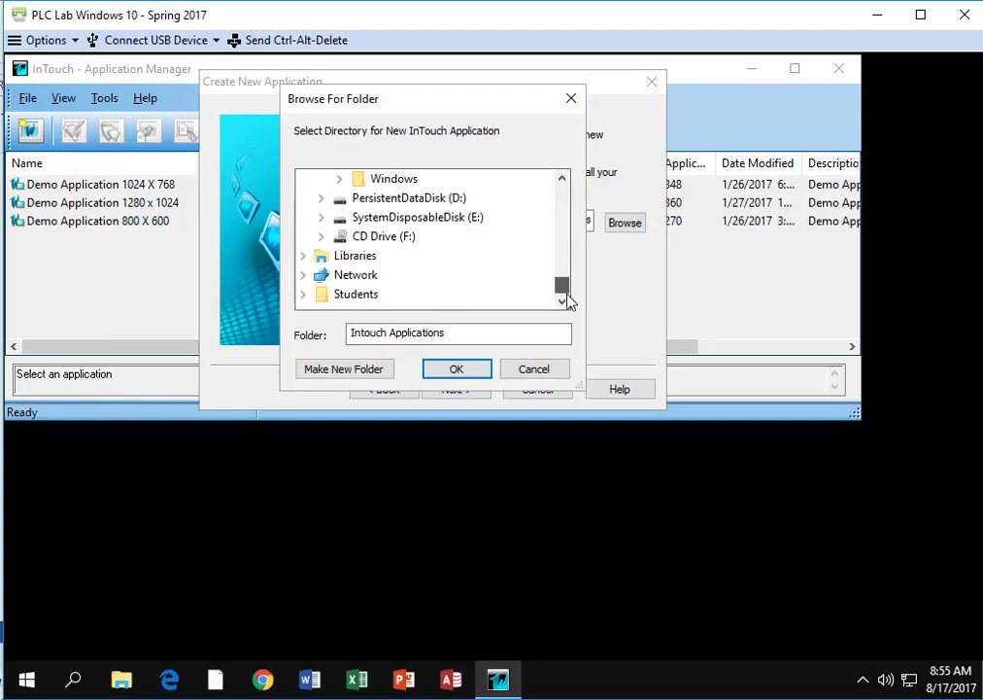
click(354, 300)
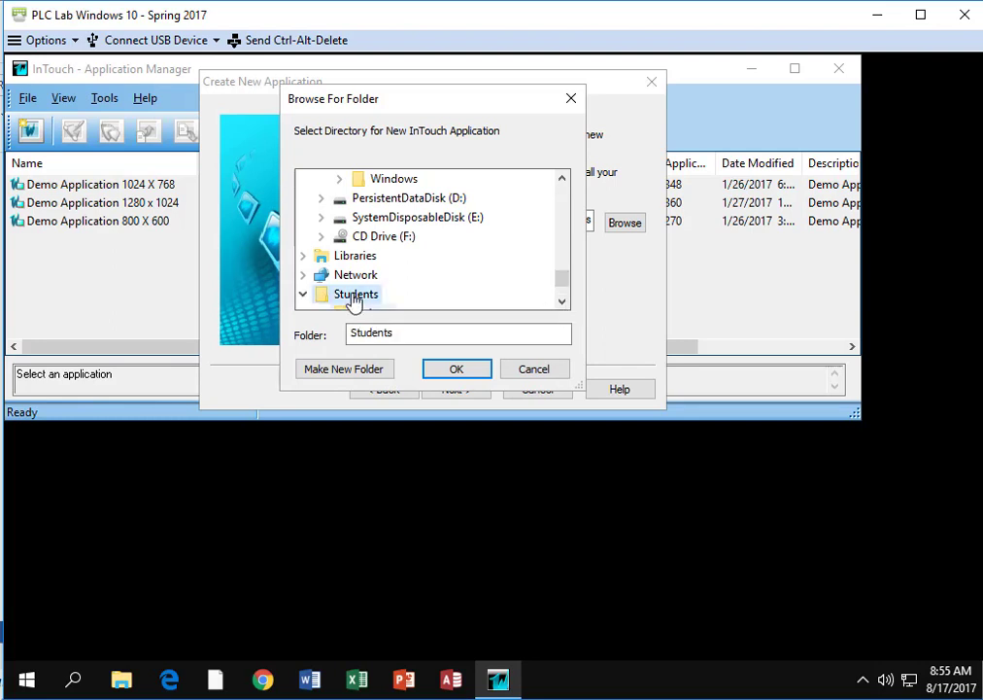
click(336, 369)
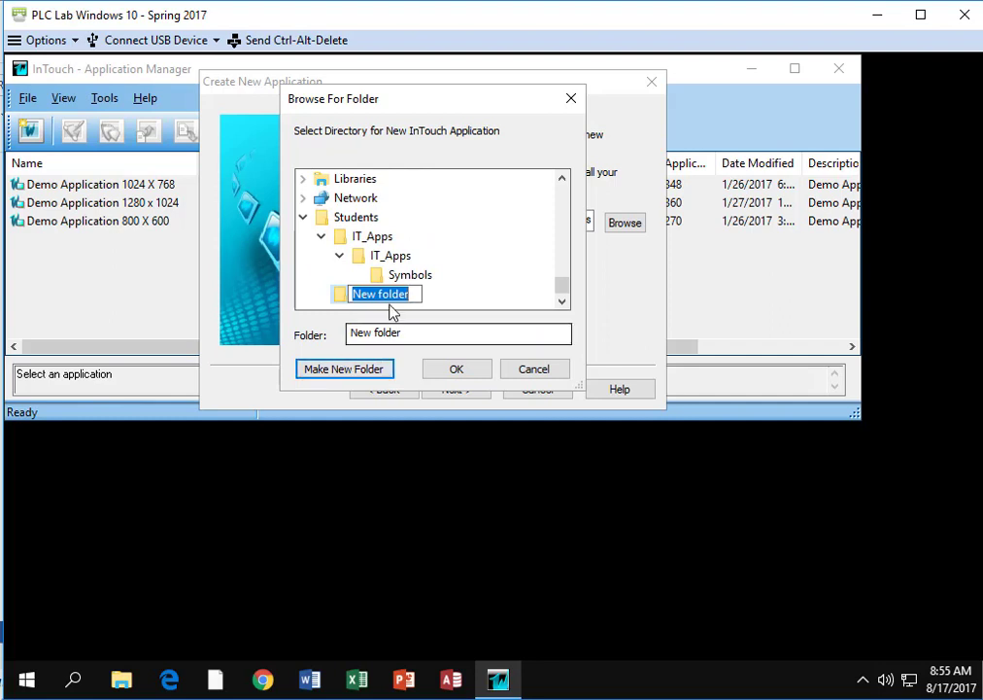
text(Beavers)
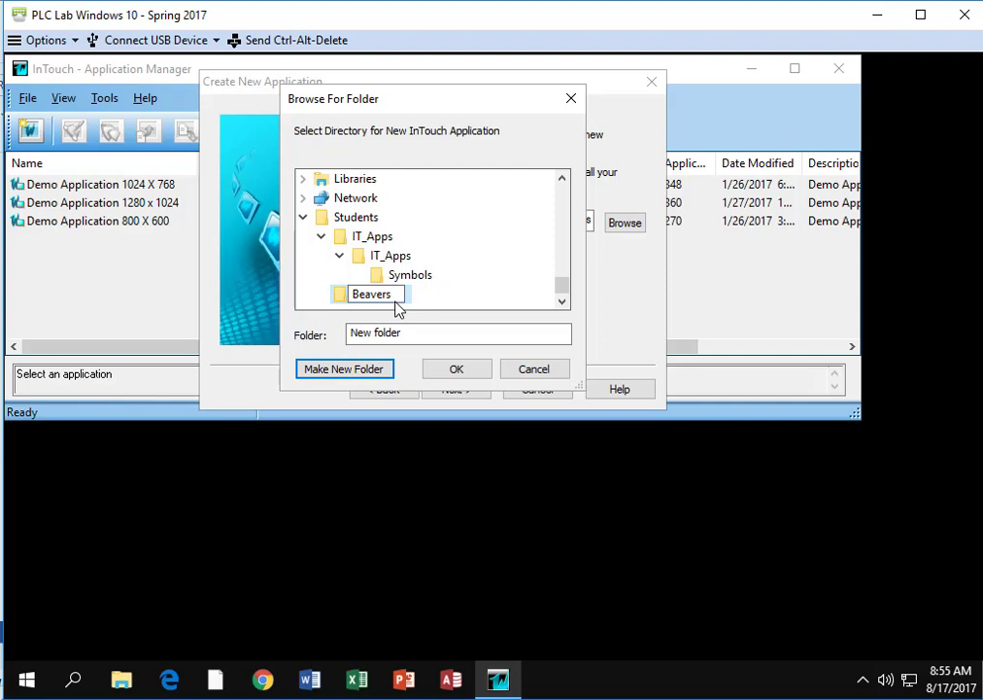
key(Return)
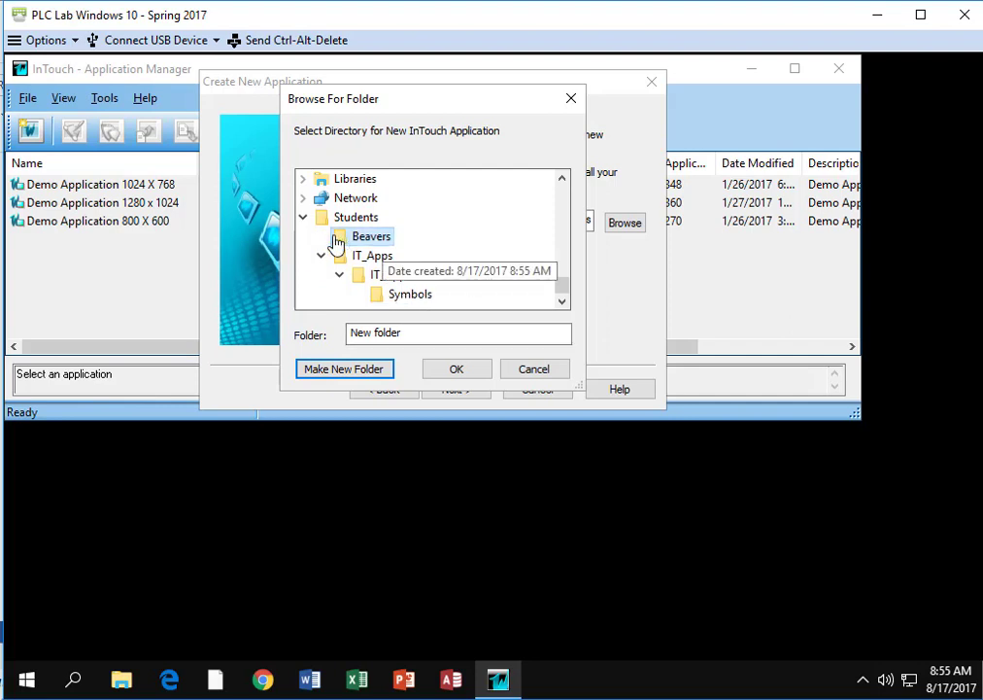
click(457, 374)
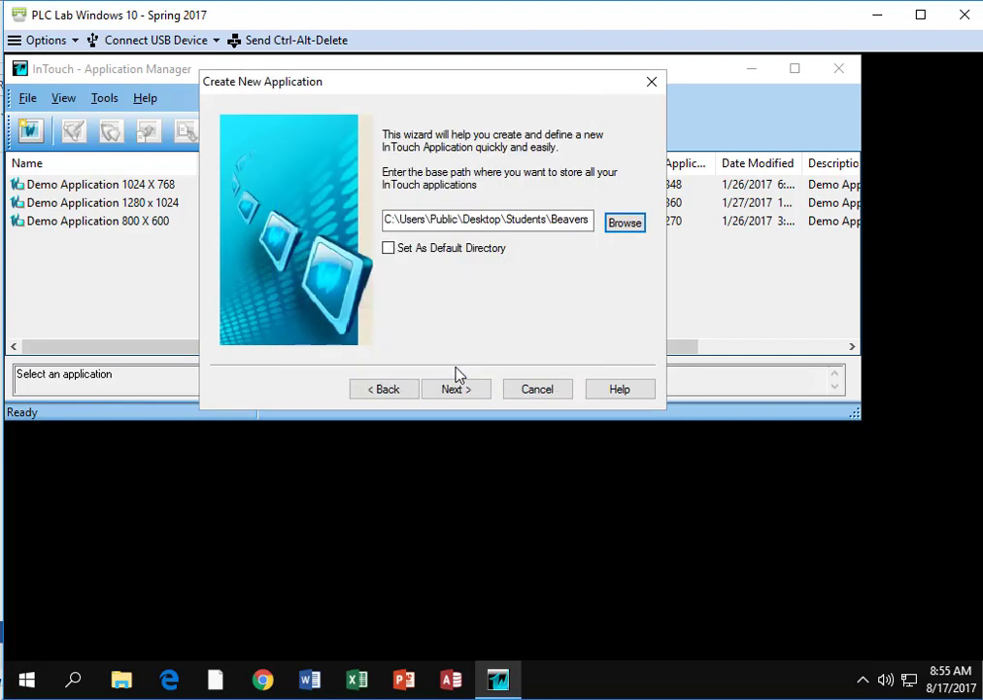
click(389, 251)
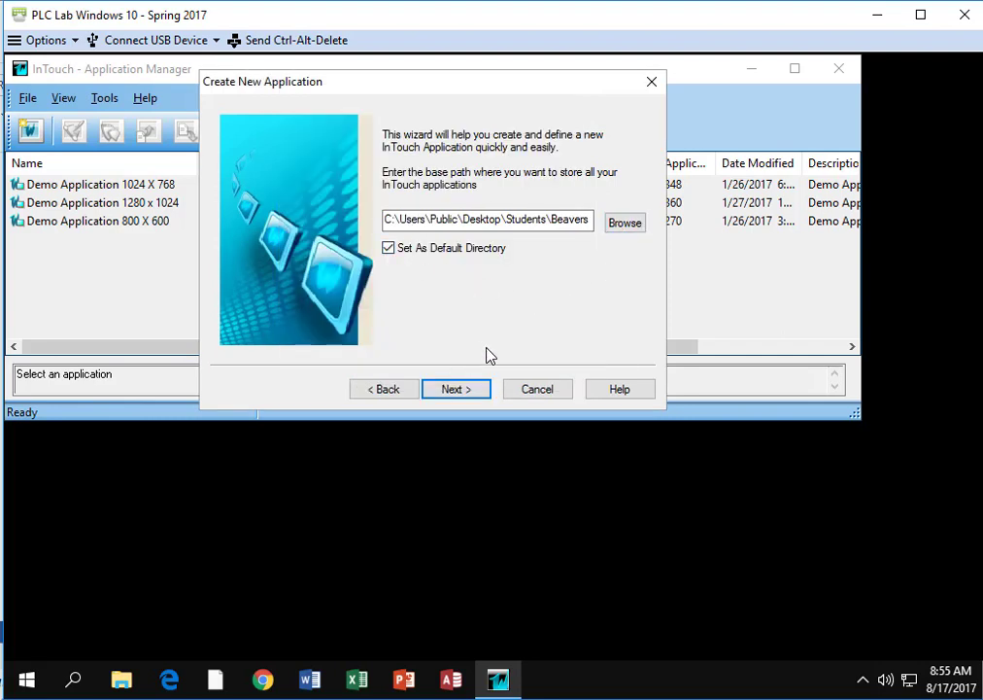
click(455, 391)
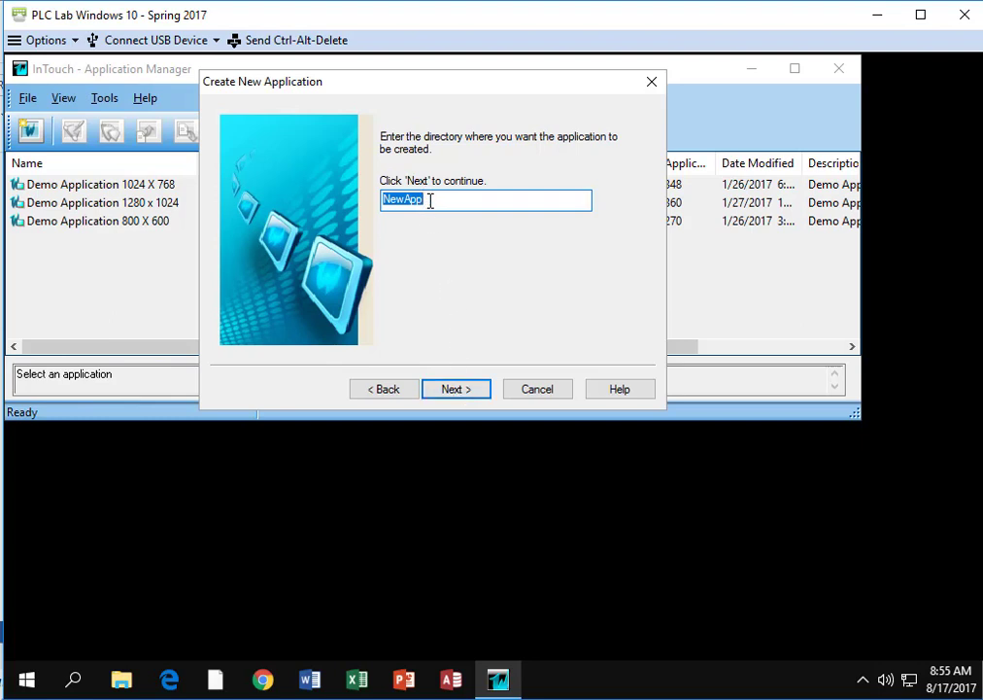
- Accept NewApp as the application's directory and name the application Valves
click(456, 390)
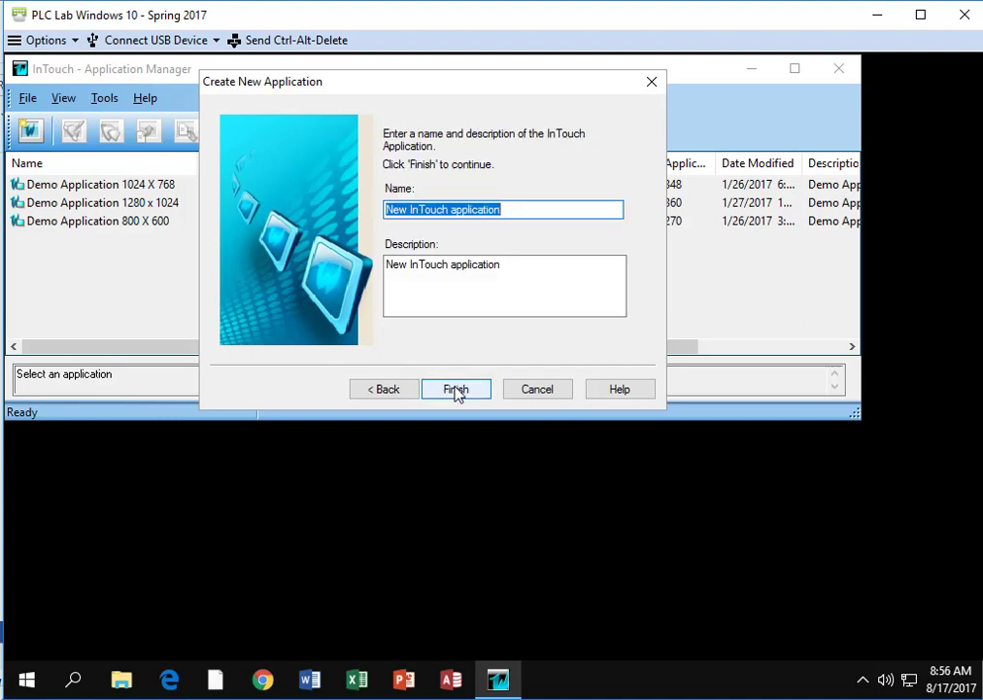
text(v)
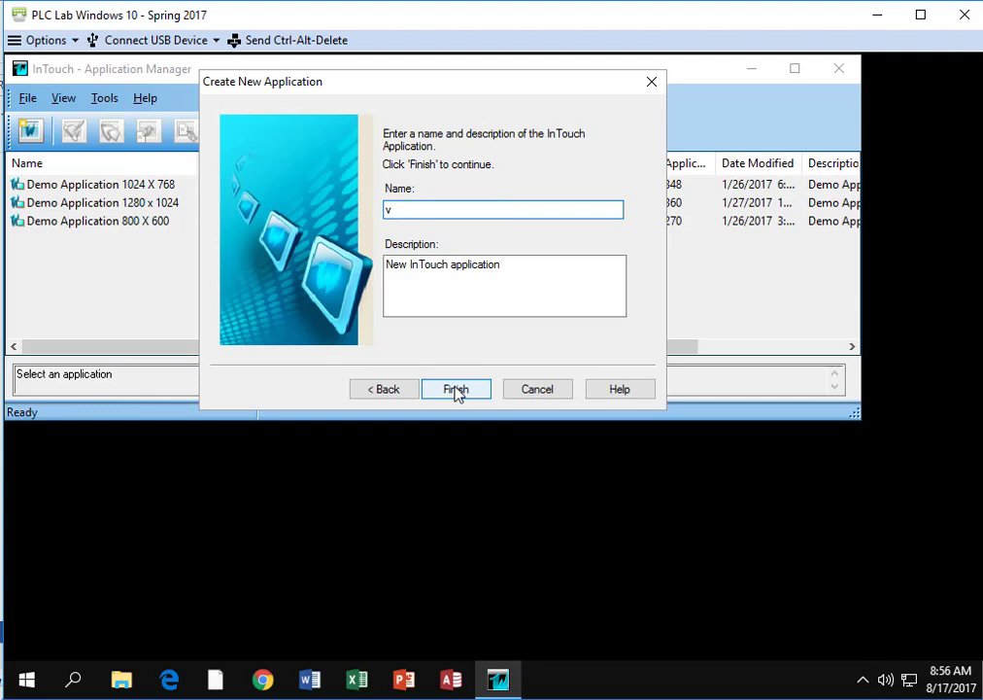
key(BackSpace)
text(Valves)
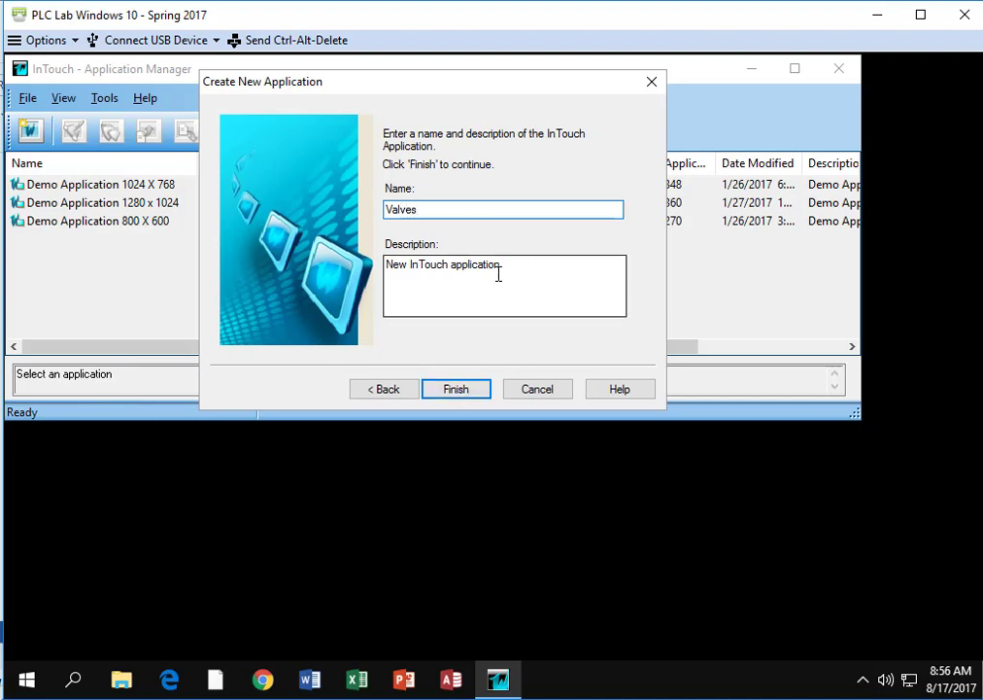
- Set the description to "My first application. I'm creating a valve." and finish creating the application
drag(478, 272, 379, 282)
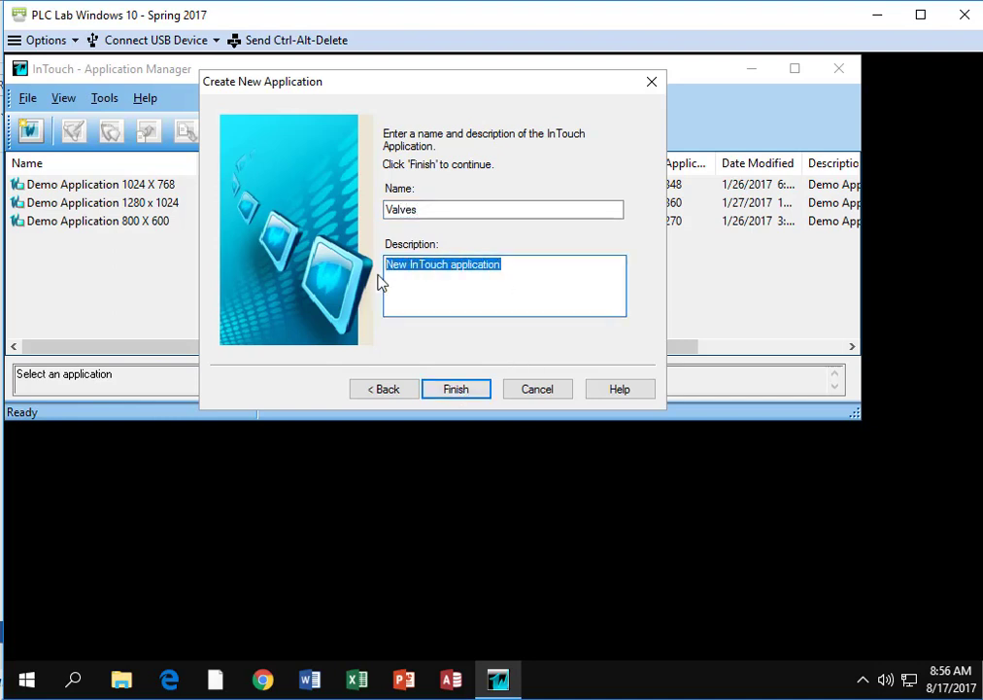
text(My f)
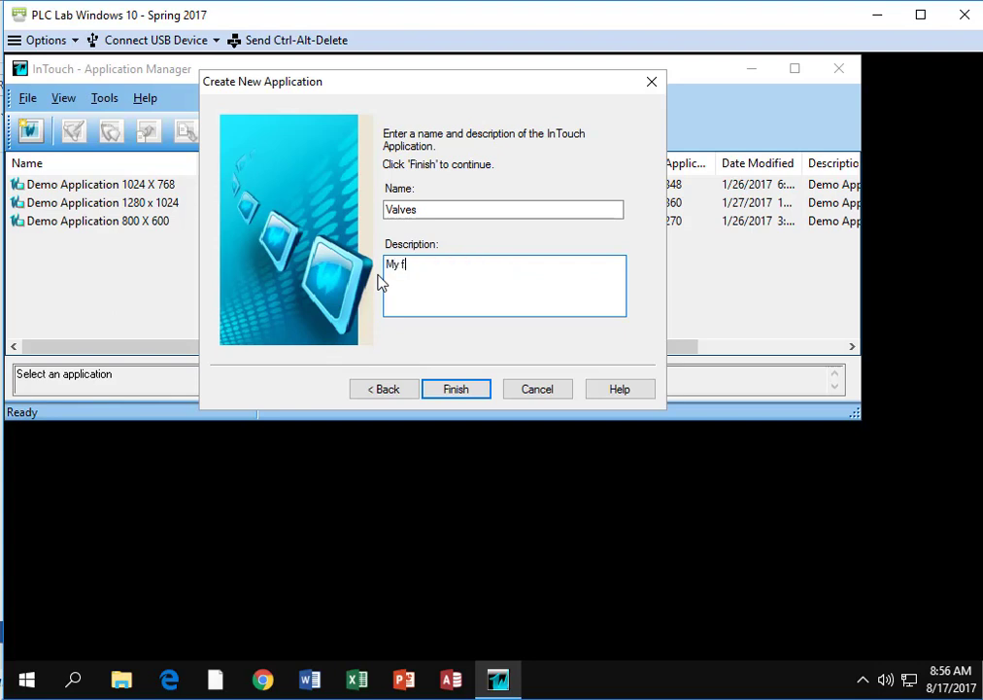
text(irst application. I'm creating )
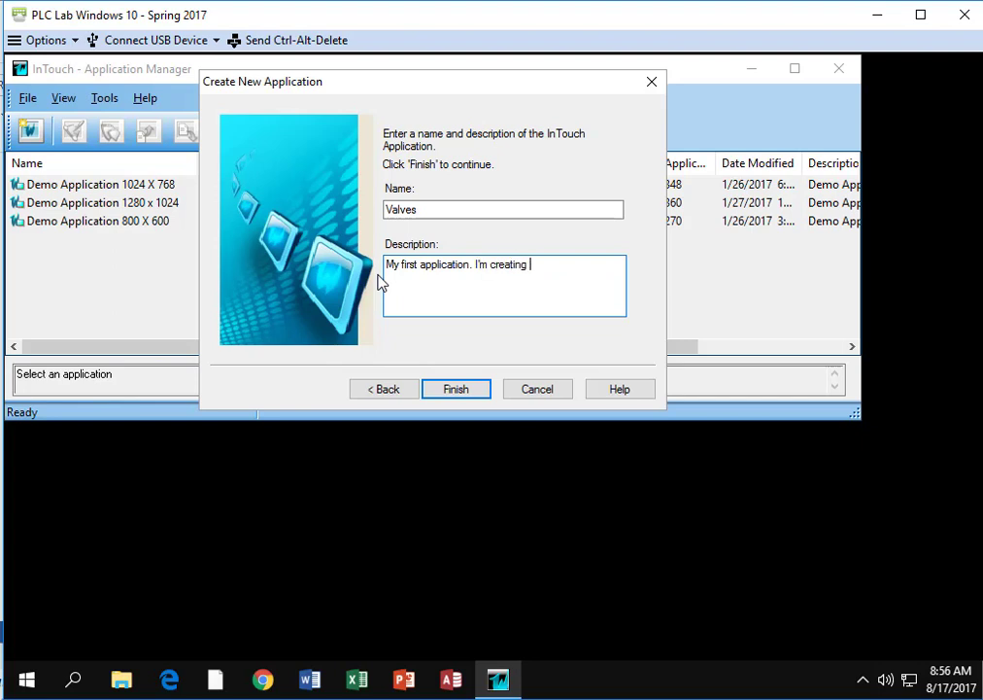
text(a valve.)
click(458, 392)
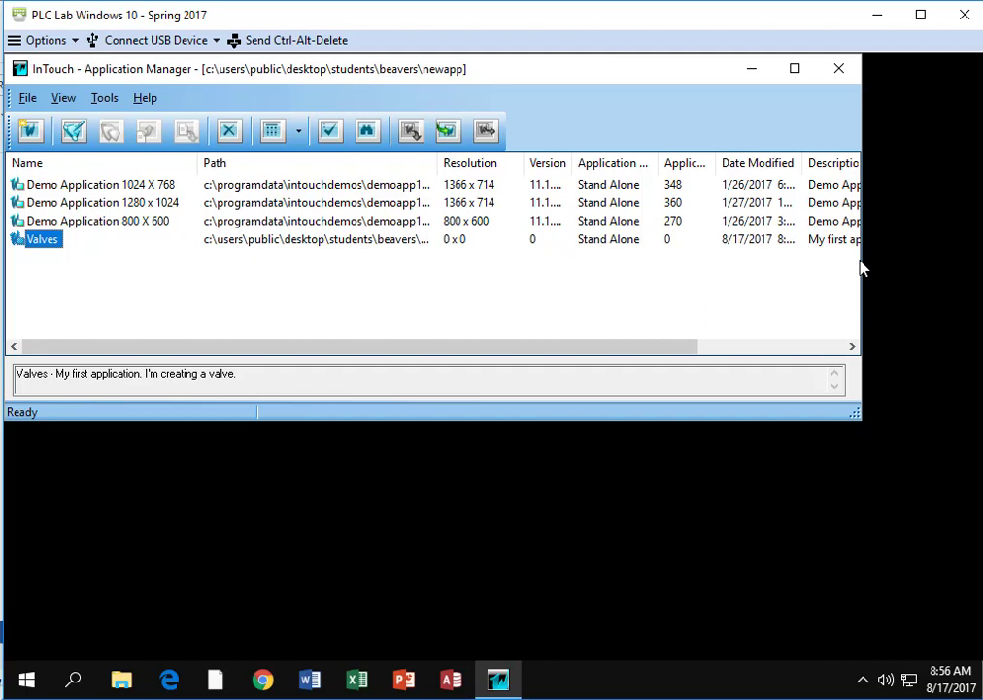
- Open the Valves application in WindowMaker and create a new window named valve_1 with the Overlay window type
drag(861, 268, 975, 262)
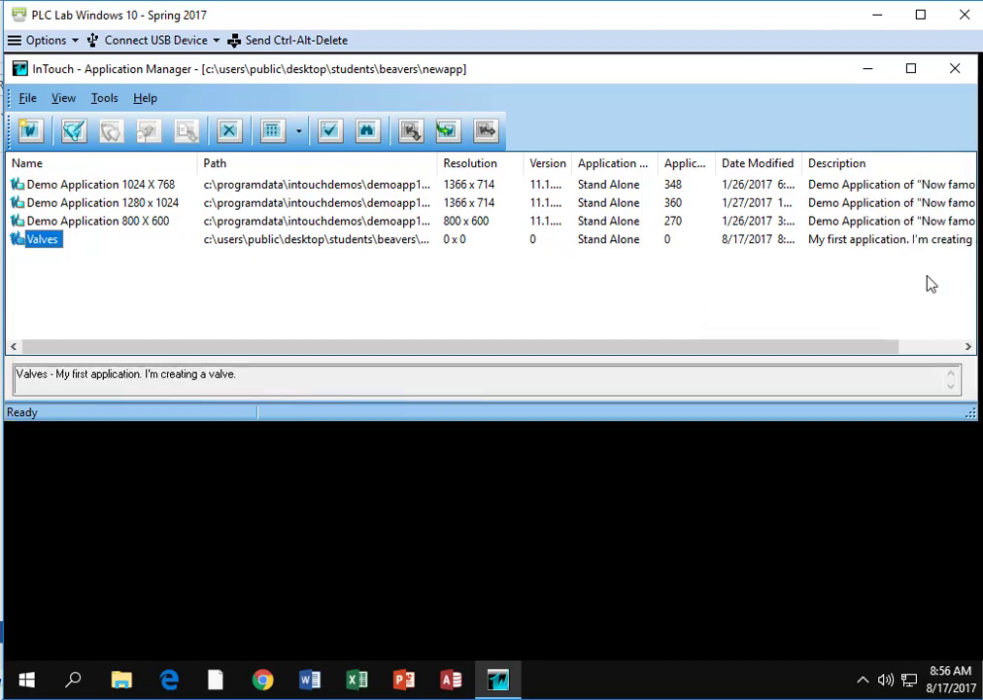
double_click(43, 243)
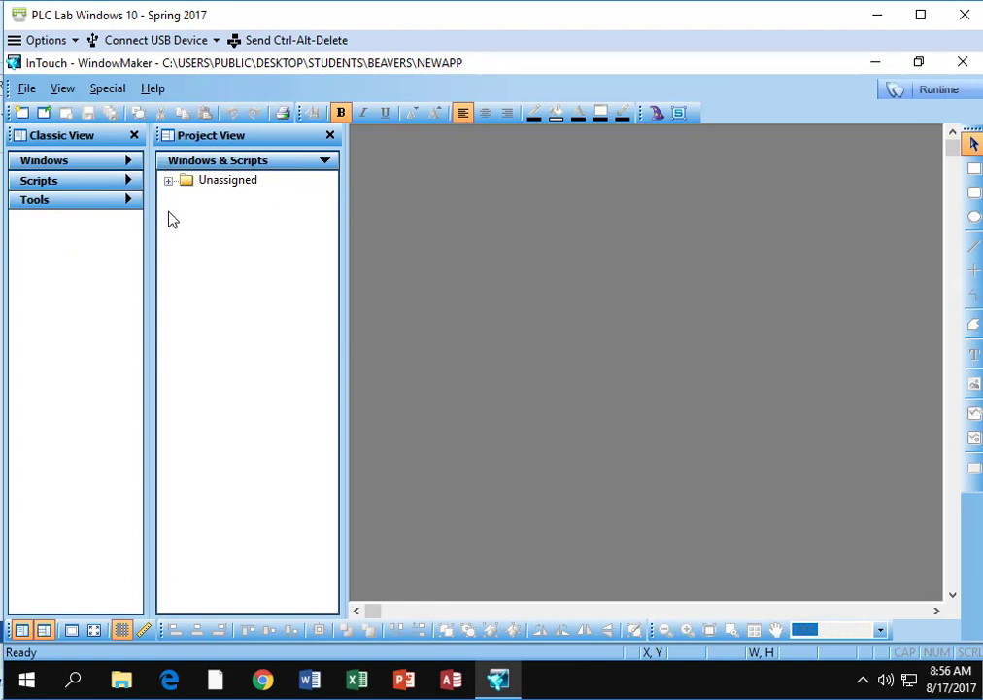
click(27, 88)
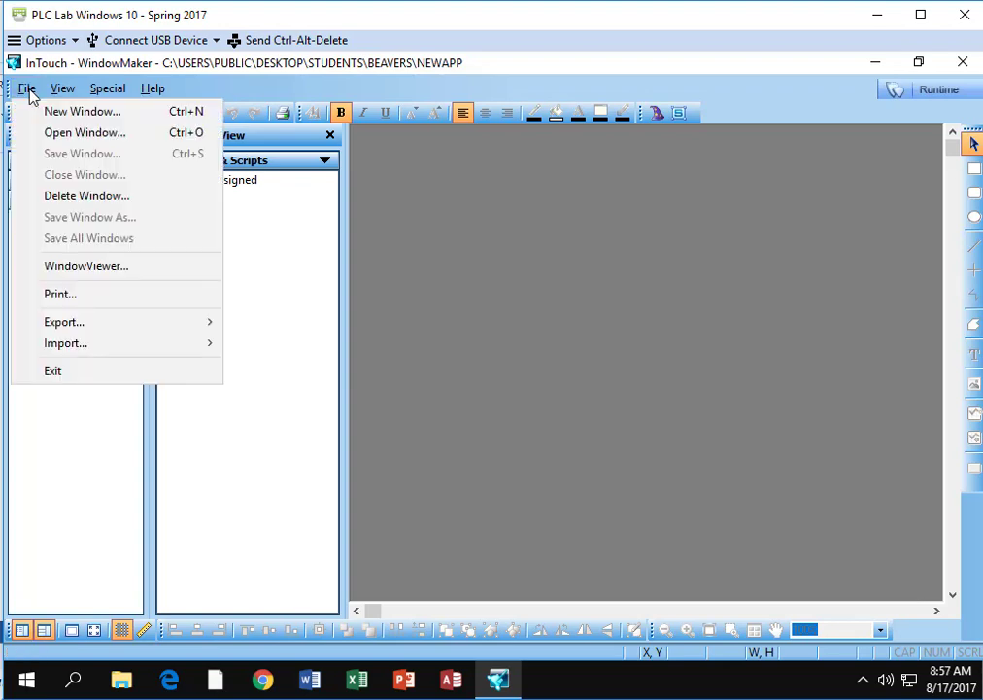
click(58, 112)
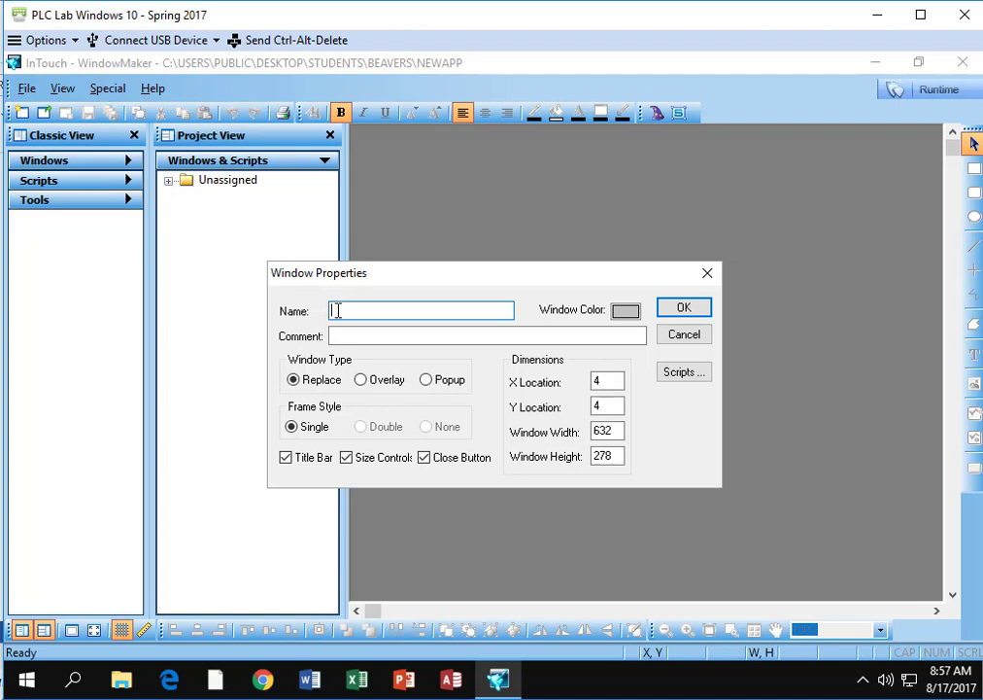
text(valve _1)
click(361, 381)
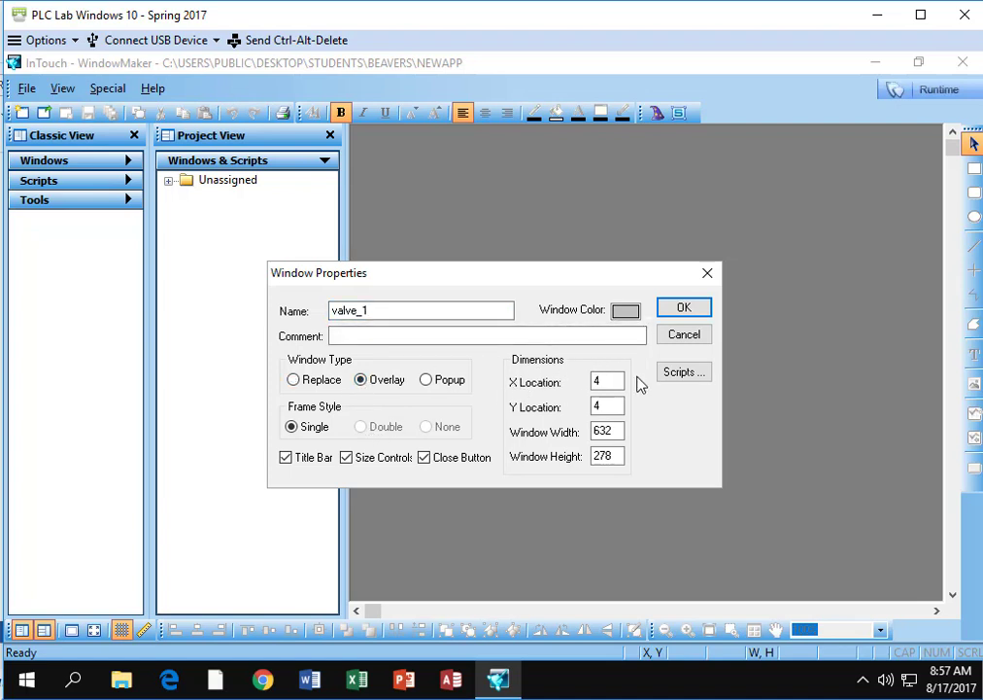
click(685, 308)
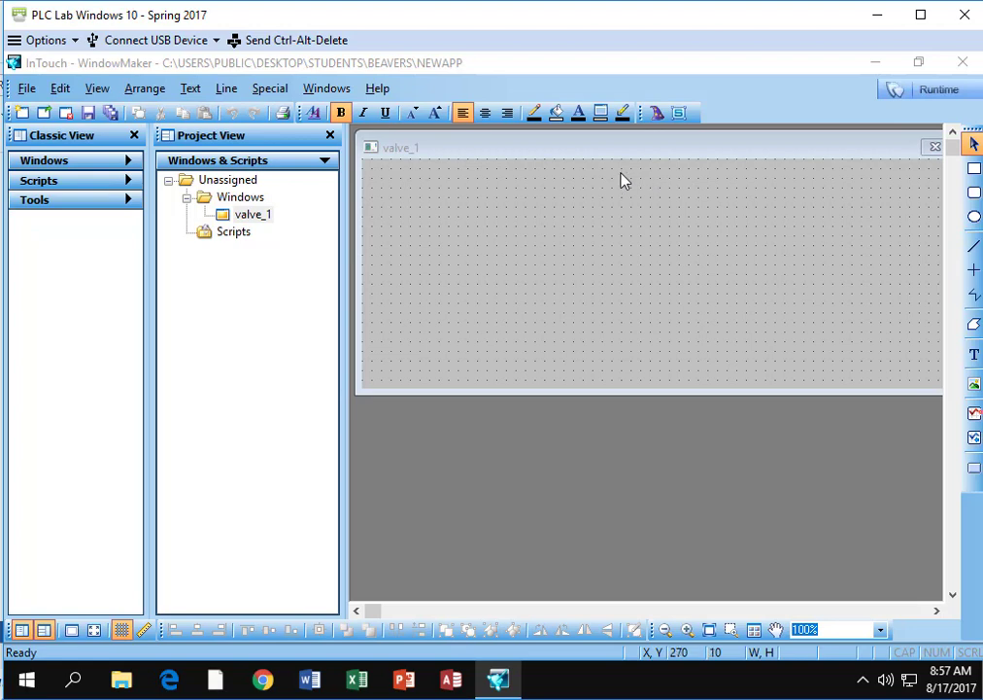
- Draw a right-pointing triangle about 30 wide and 40 high with the Polygon tool, near X 130, Y 60 in valve_1
click(976, 330)
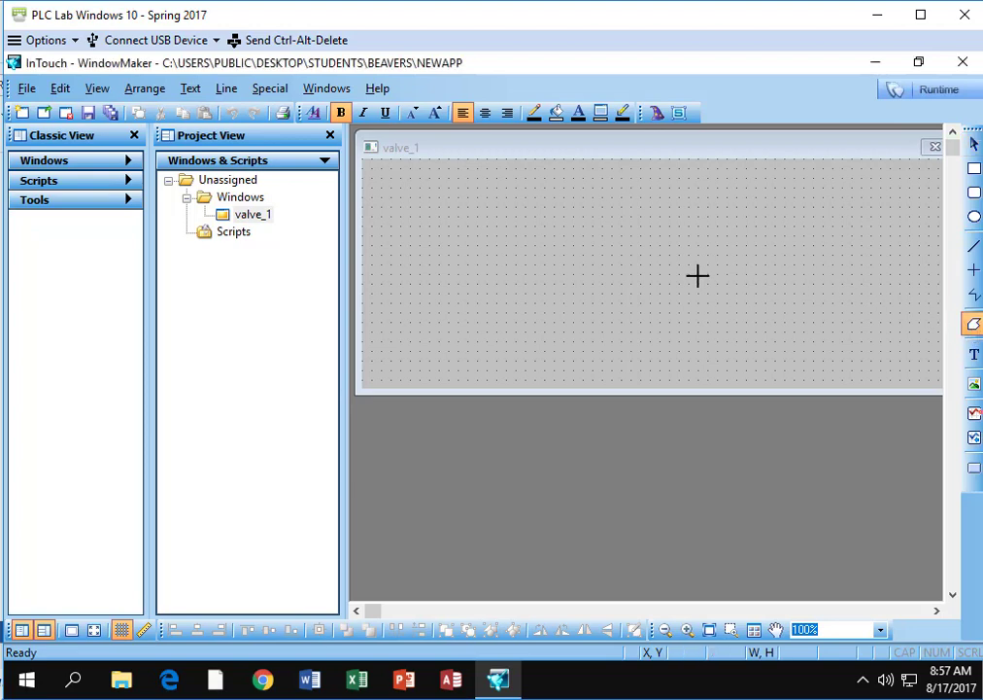
click(487, 255)
click(516, 235)
double_click(484, 219)
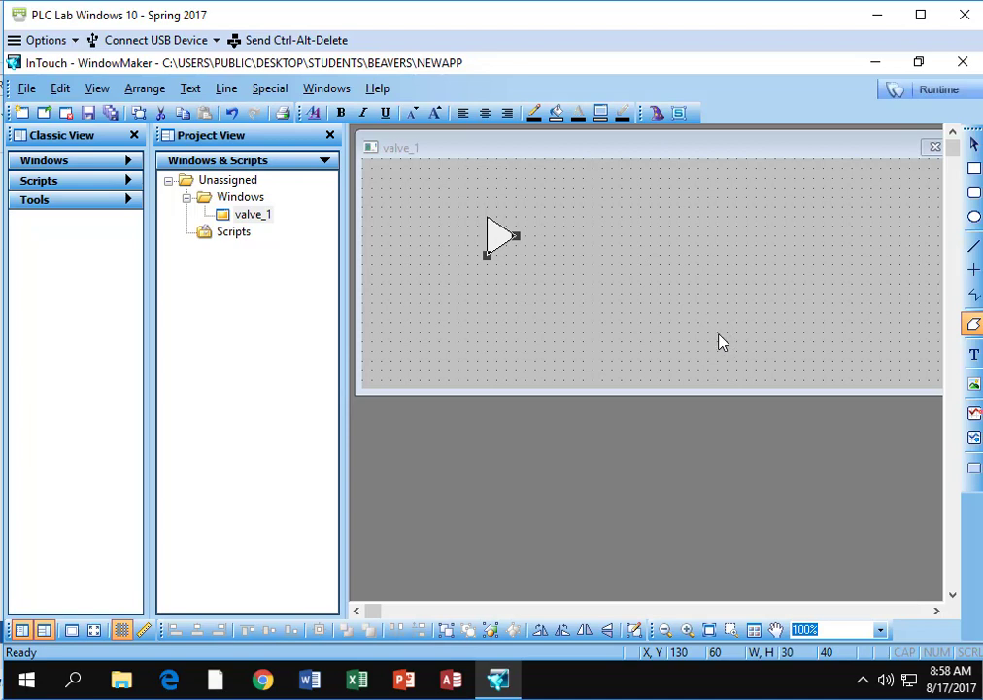
- Duplicate the triangle, flip the copy horizontally and move it to X 160, Y 60 so the two tips meet in a bow-tie shape
click(139, 114)
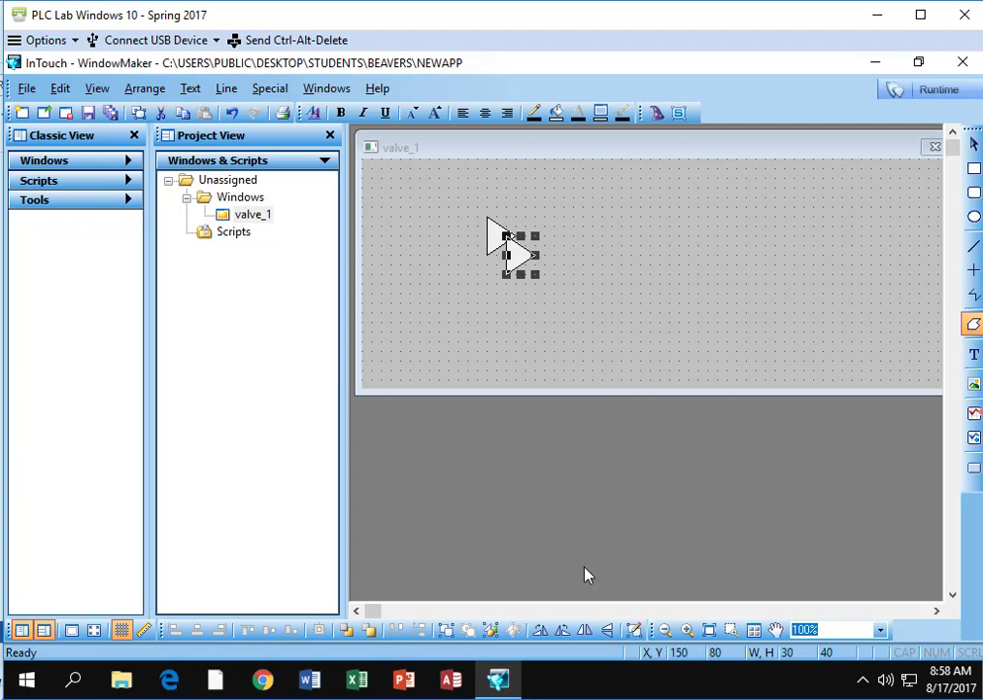
click(584, 632)
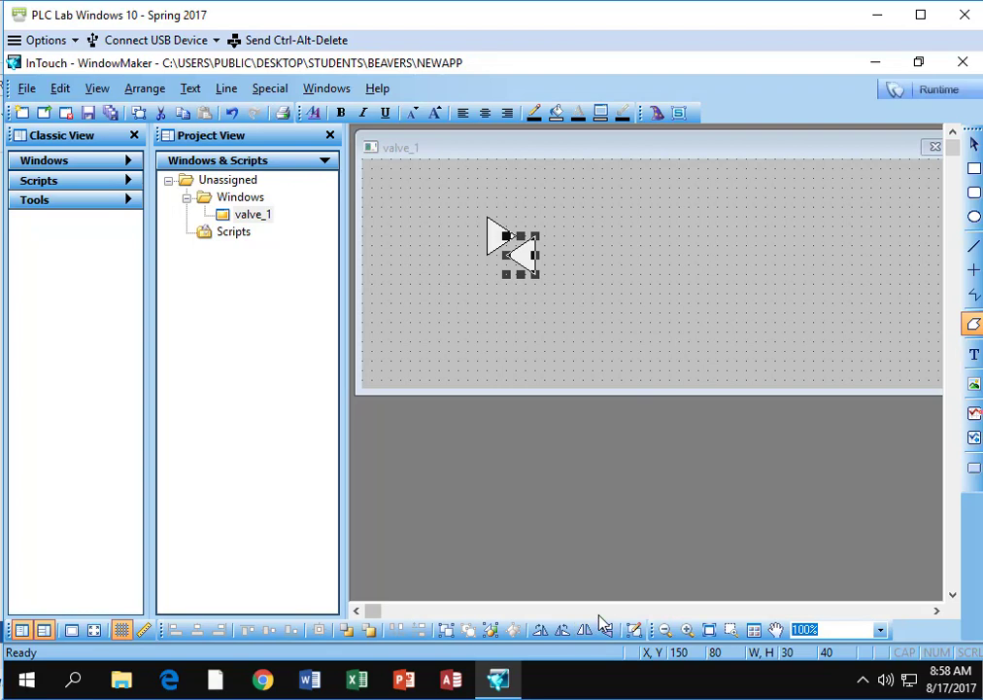
key(Right)
key(Up)
key(Up)
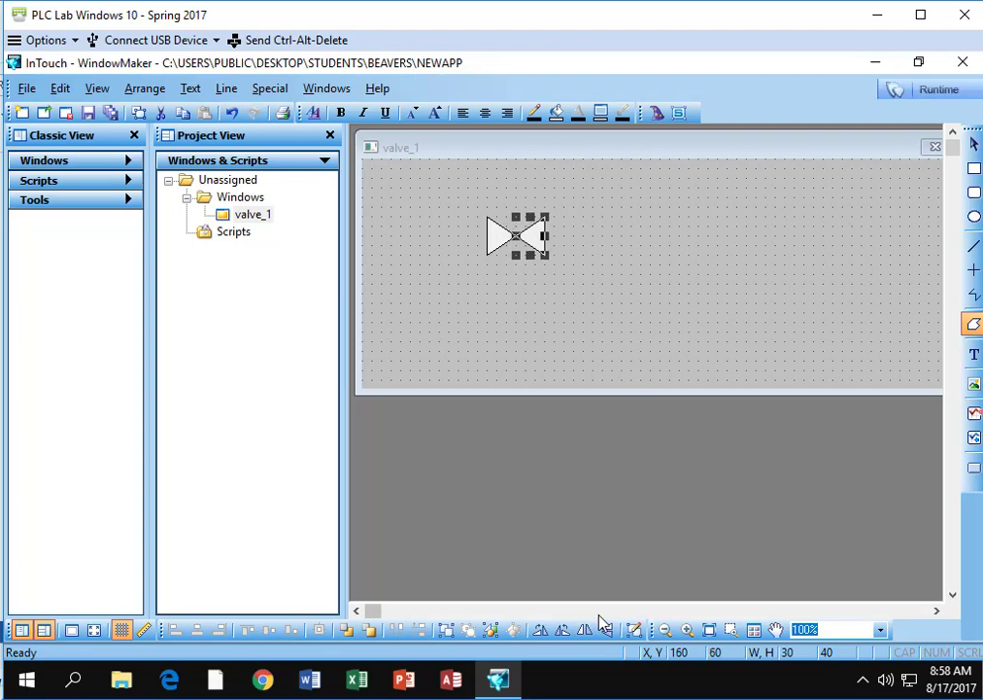
click(769, 333)
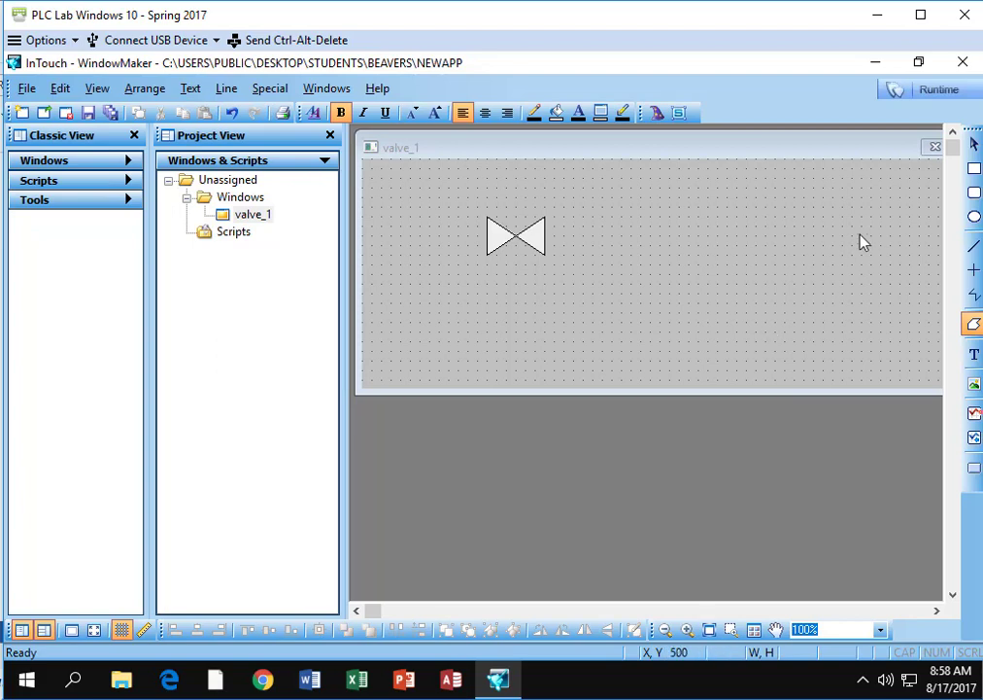
- Draw a vertical rectangle about 20 wide and 40 high at X 150, Y 40, ending where the triangles' tips meet
click(975, 169)
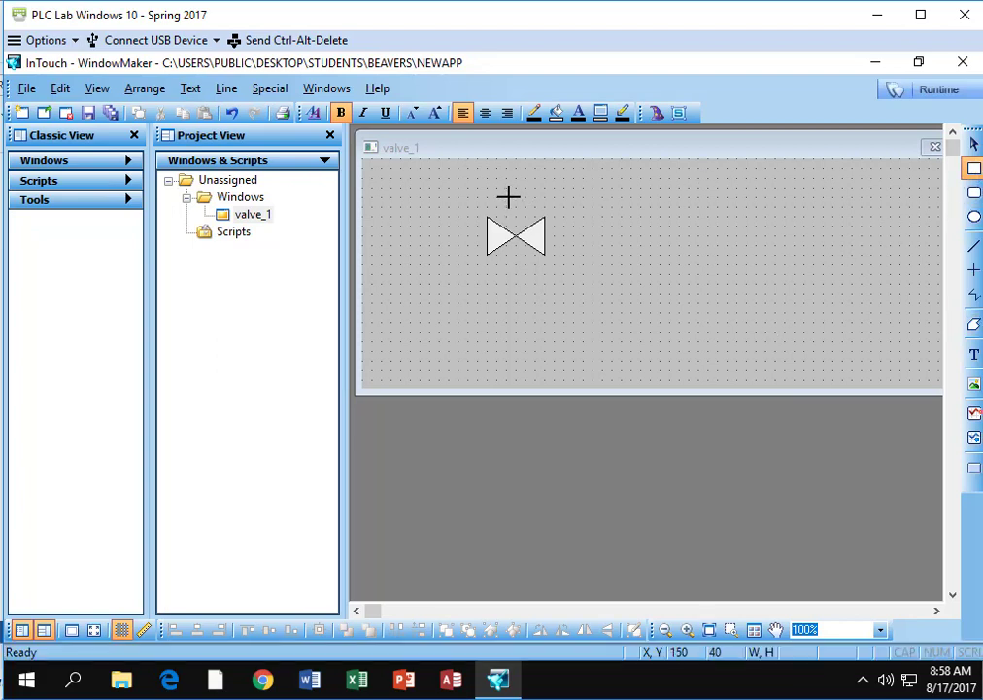
drag(506, 196, 527, 233)
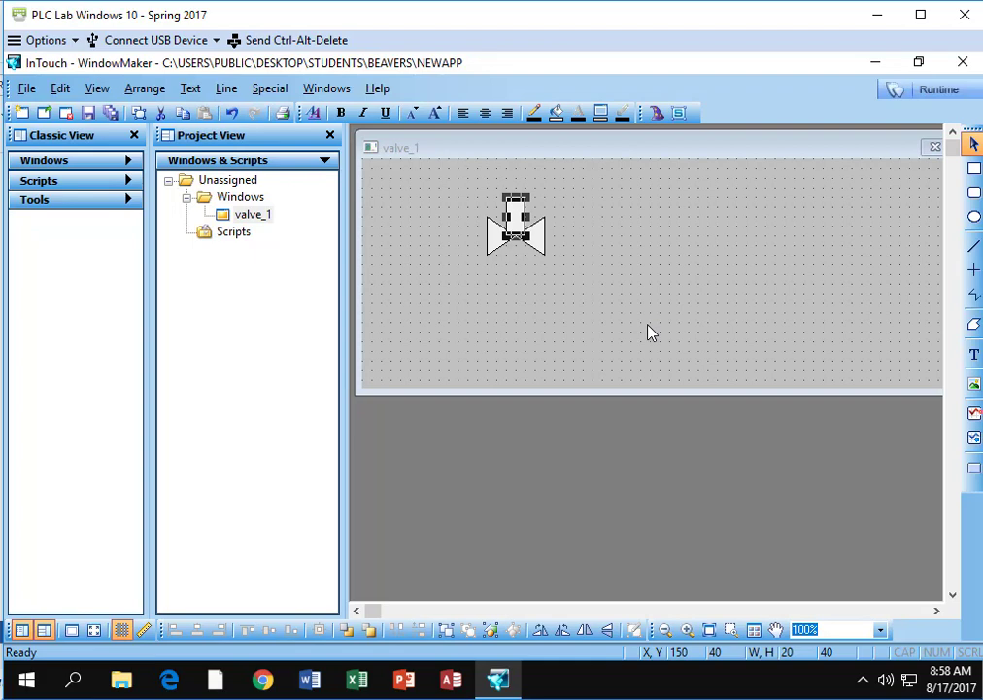
- Send the vertical rectangle to the back so that it sits behind the two triangles
click(642, 321)
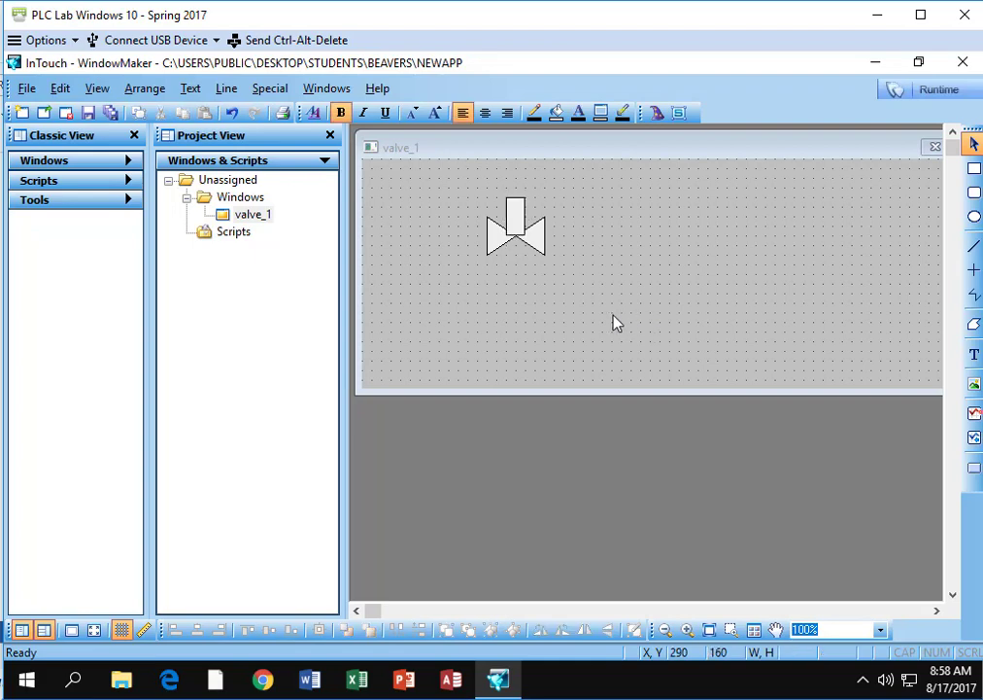
click(521, 209)
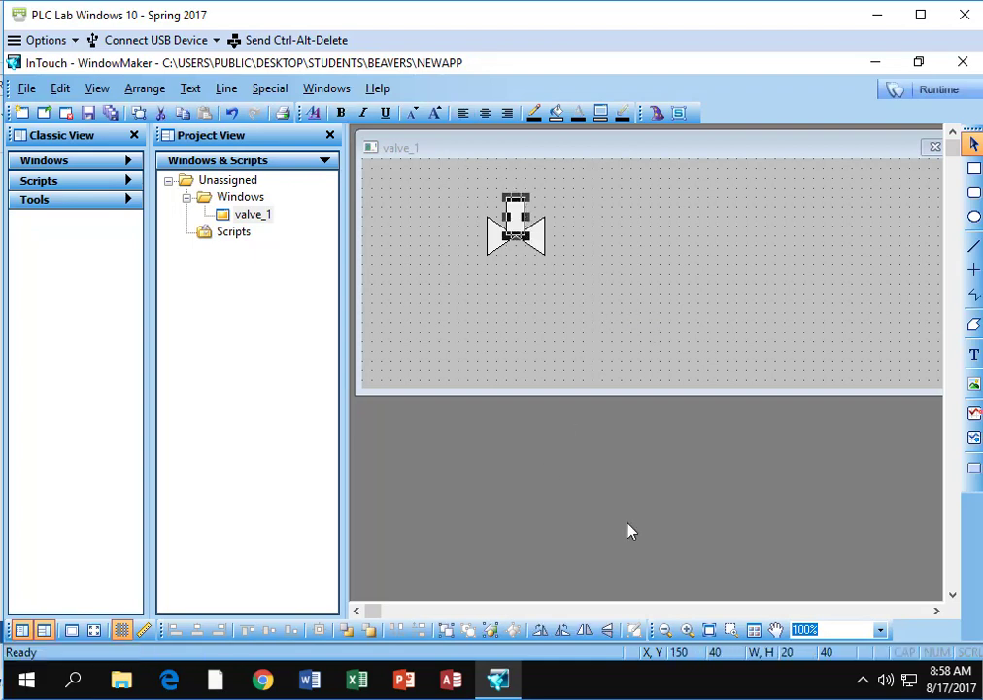
click(347, 632)
click(643, 333)
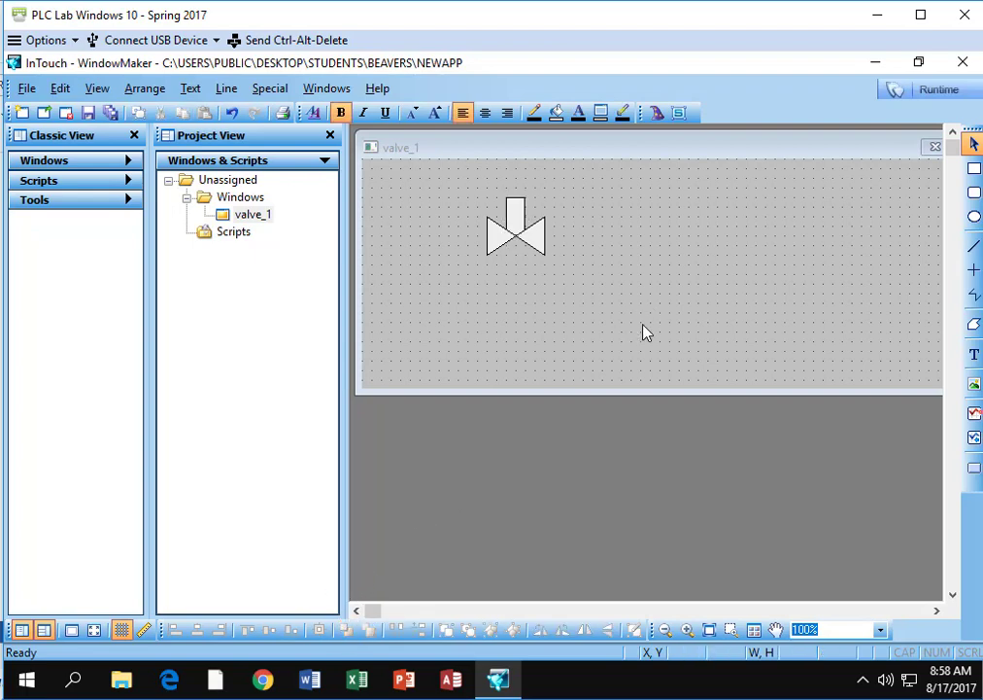
- Draw a flat ellipse on top of the valve stem, adjusted to 80 wide and 20 high at X 120, Y 30
click(973, 215)
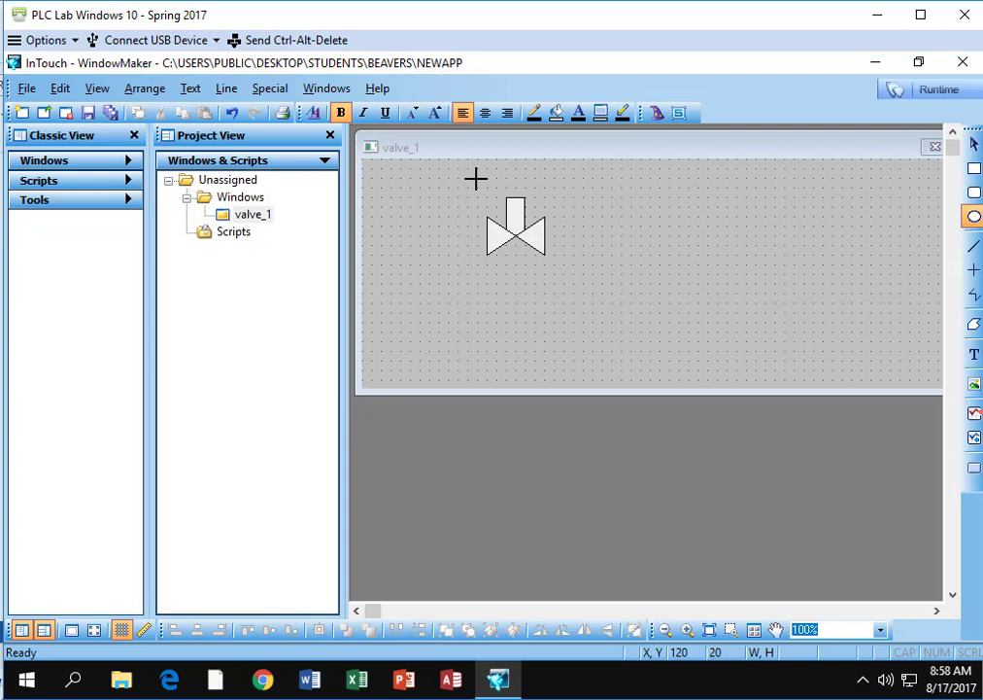
mouse_move(475, 179)
mouse_down()
mouse_move(478, 201)
mouse_move(545, 200)
mouse_up()
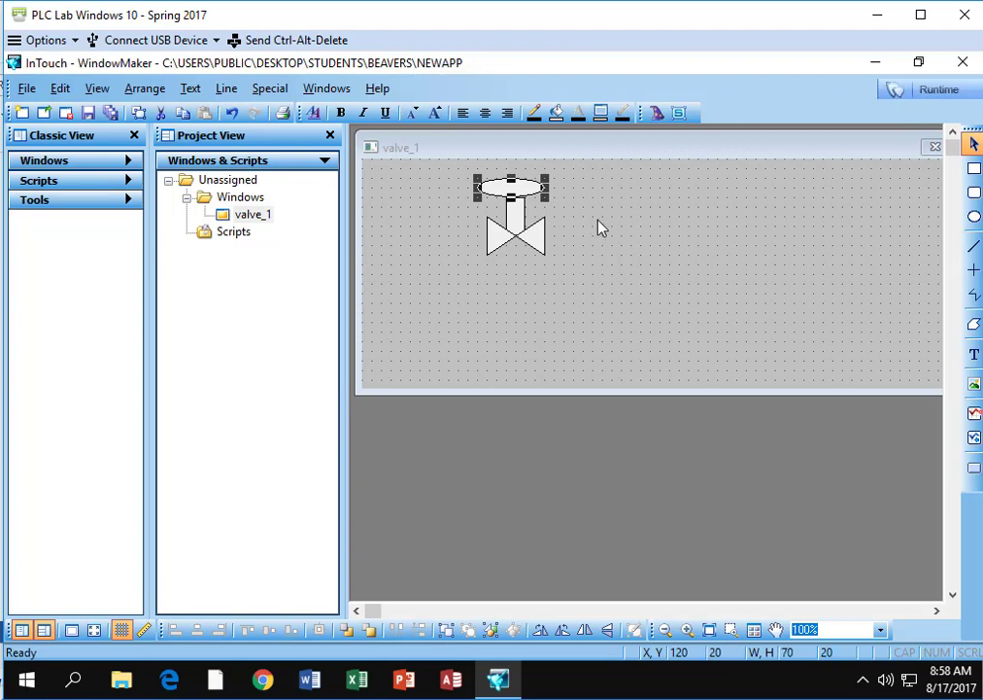
key(Right)
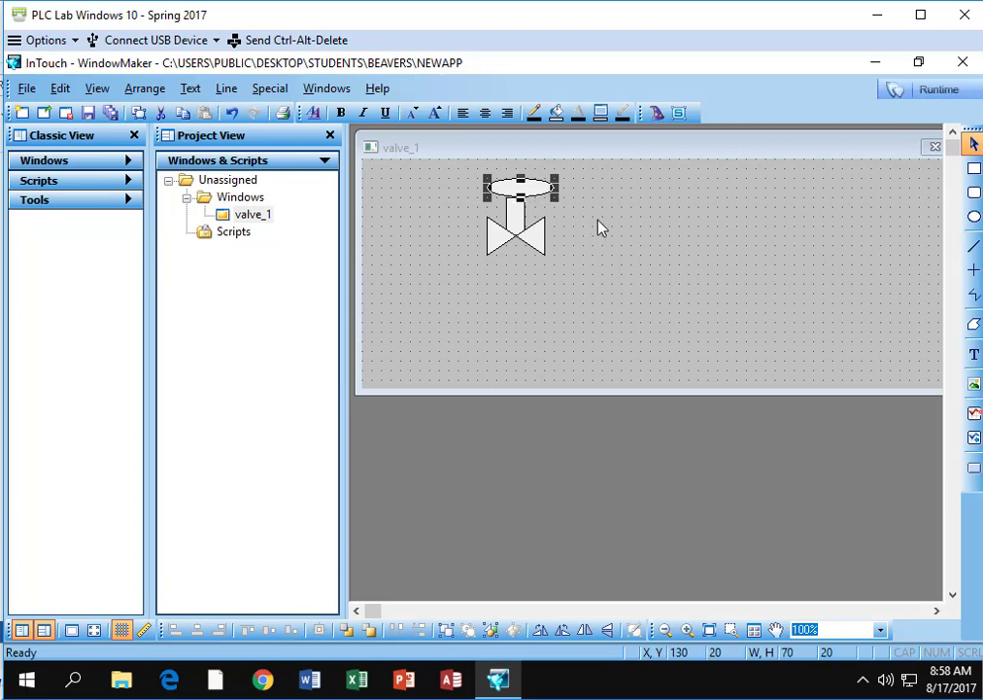
key(Down)
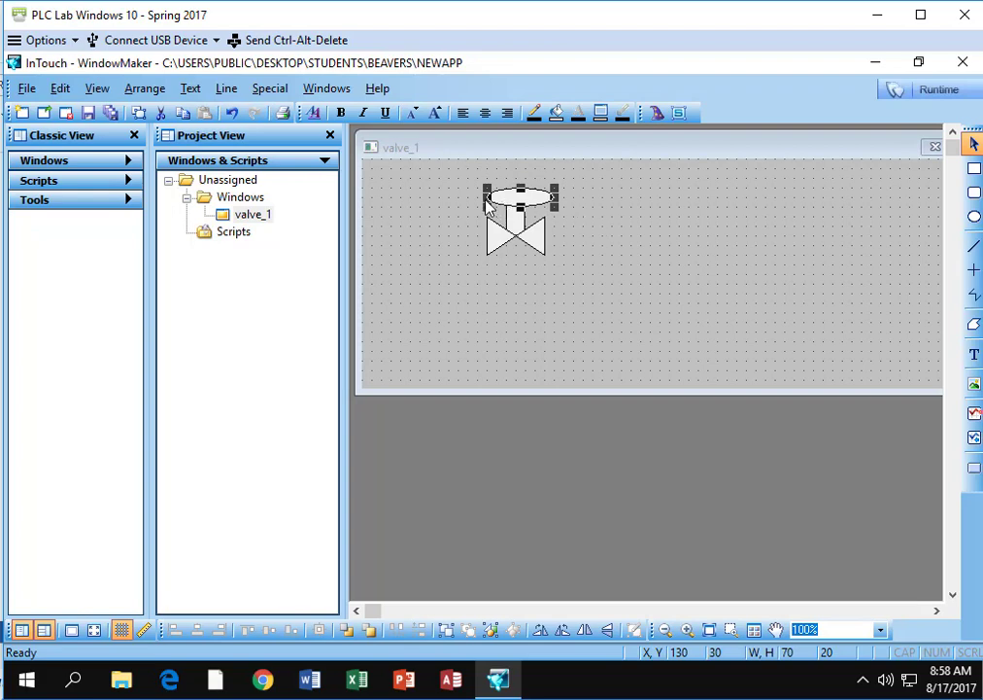
drag(491, 202, 478, 202)
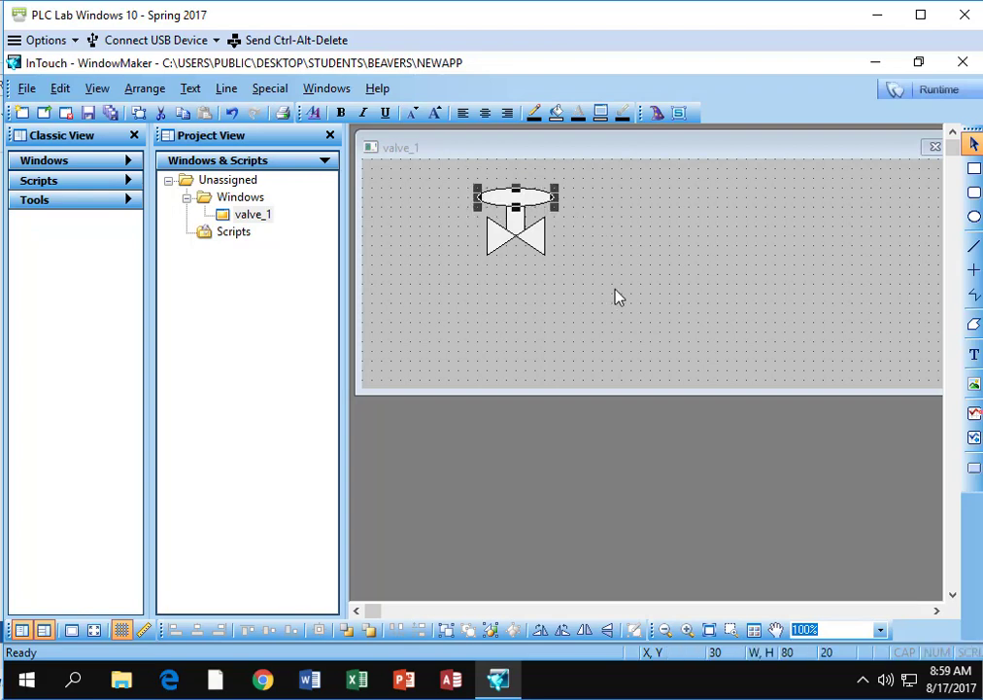
click(637, 296)
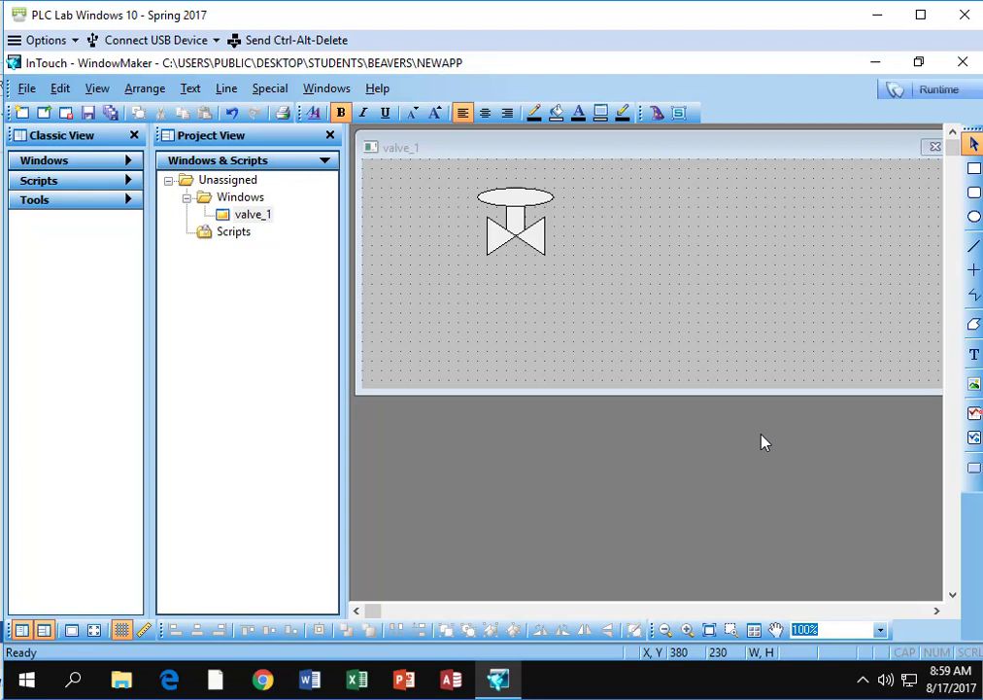
- Add the text label "Valve 1" below the valve and position it at X 140, Y 120
click(975, 353)
click(487, 282)
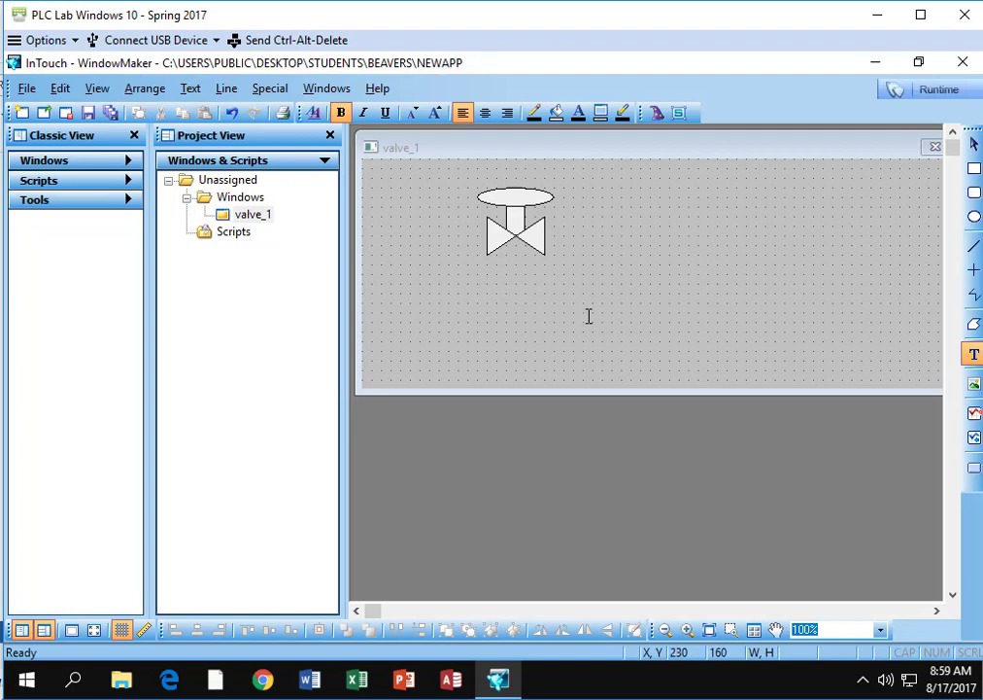
text(Valve 1)
key(Escape)
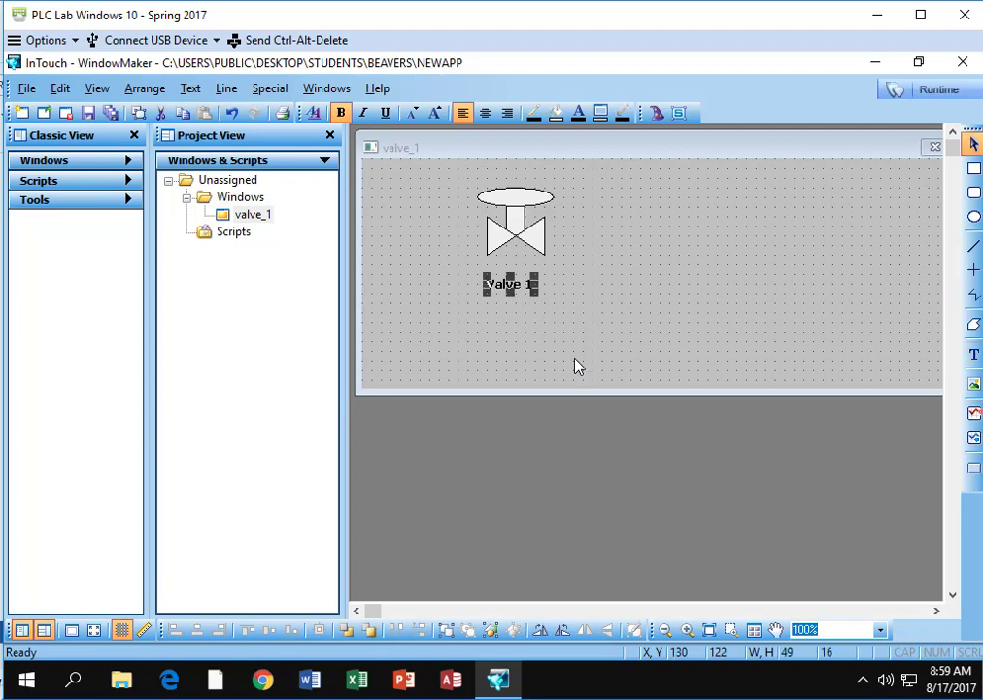
key(Right)
key(Right)
key(Right)
key(Right)
key(Right)
key(Right)
key(Right)
key(Right)
key(Right)
key(Right)
key(Up)
key(Up)
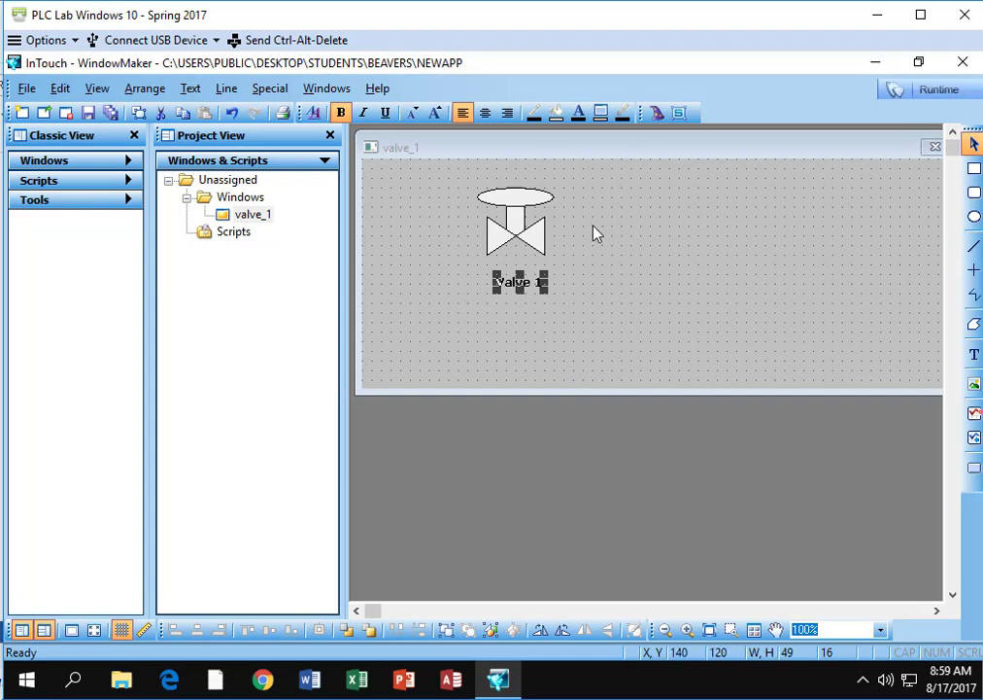
- Select all the valve shapes together with the Valve 1 label and combine them into one symbol
key(F2)
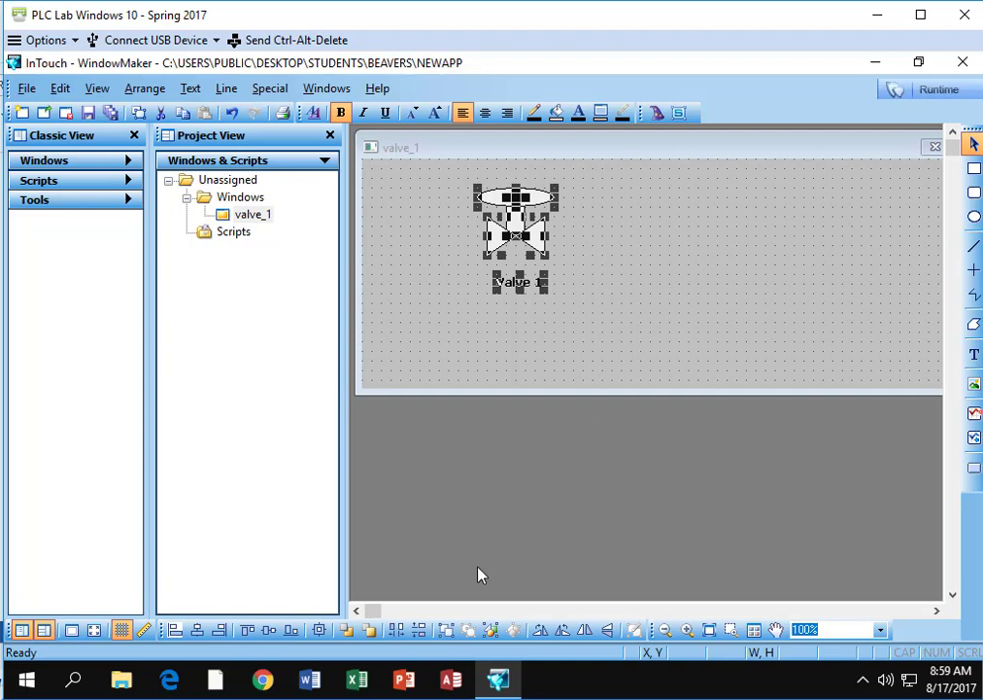
click(446, 631)
click(517, 235)
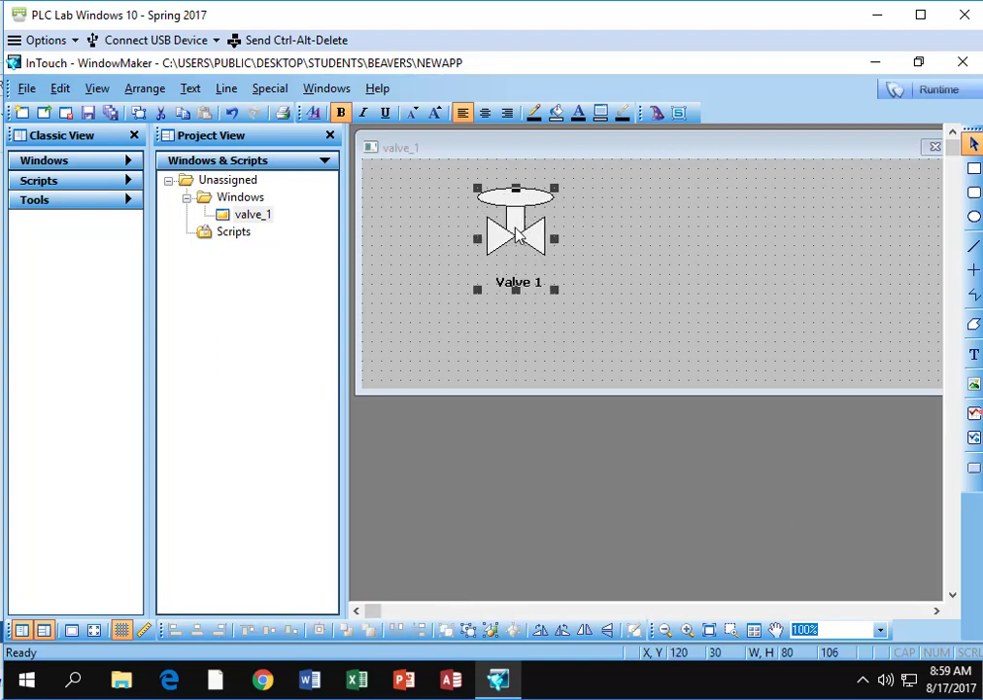
- Move the valve symbol to X 50, Y 30 and fill it with bright green
drag(517, 235, 427, 245)
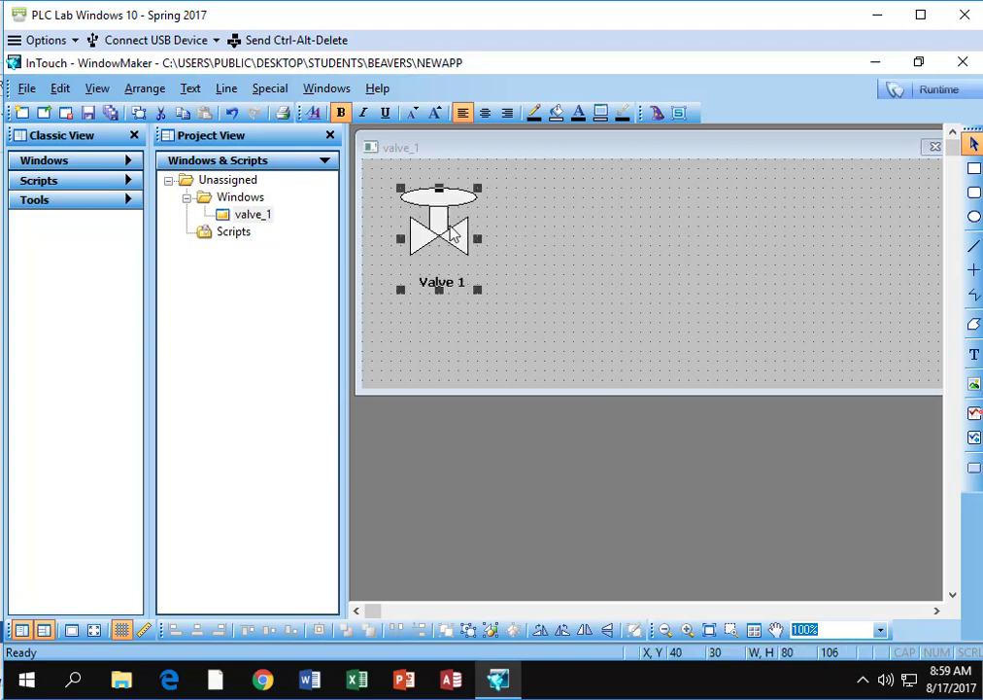
drag(457, 290, 465, 377)
drag(462, 272, 454, 230)
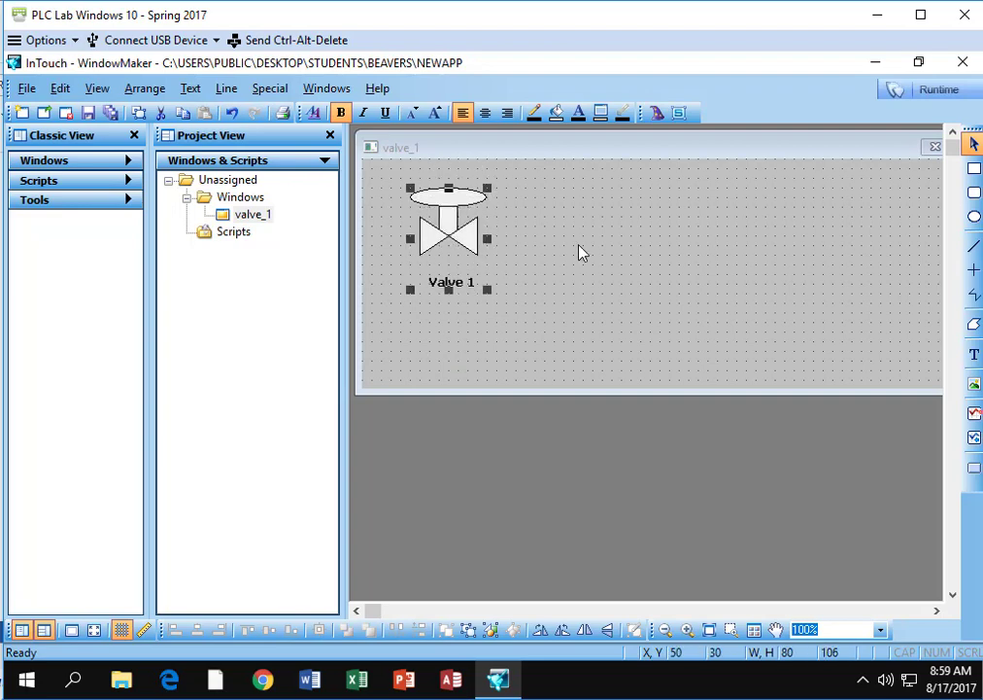
click(557, 113)
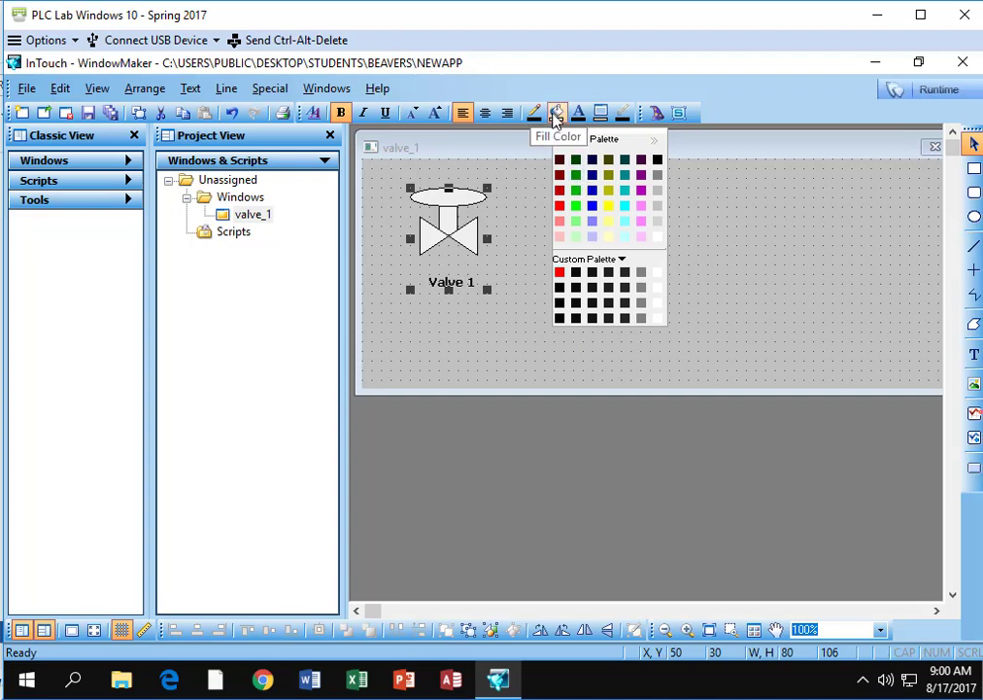
click(575, 207)
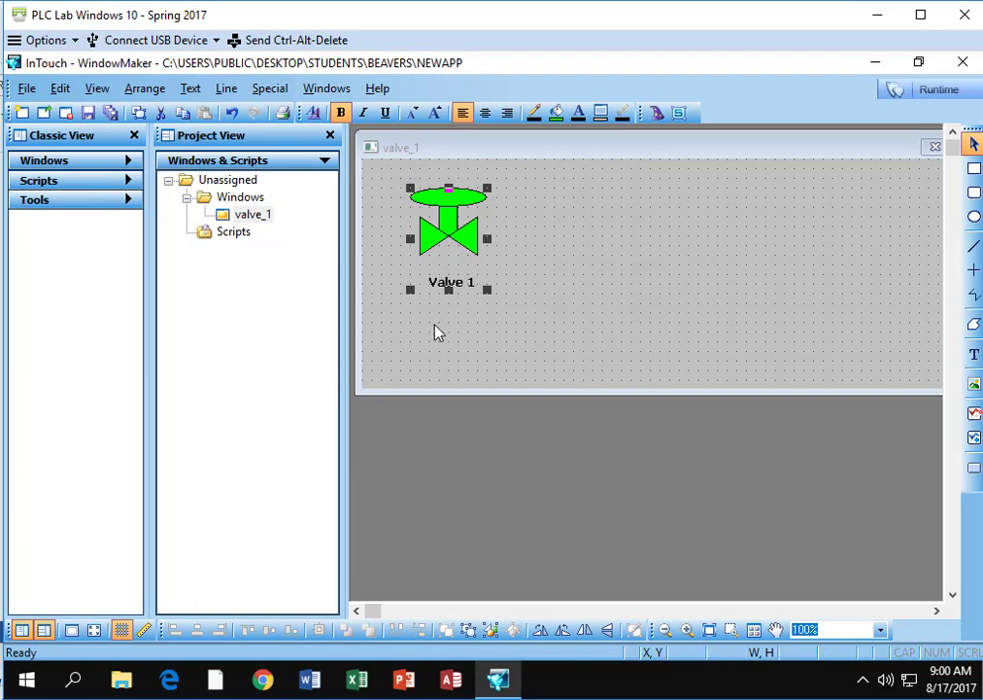
- Add a button about 90 wide and 30 high at X 50, Y 160 below the valve symbol, with the text "Valve 1"
click(974, 469)
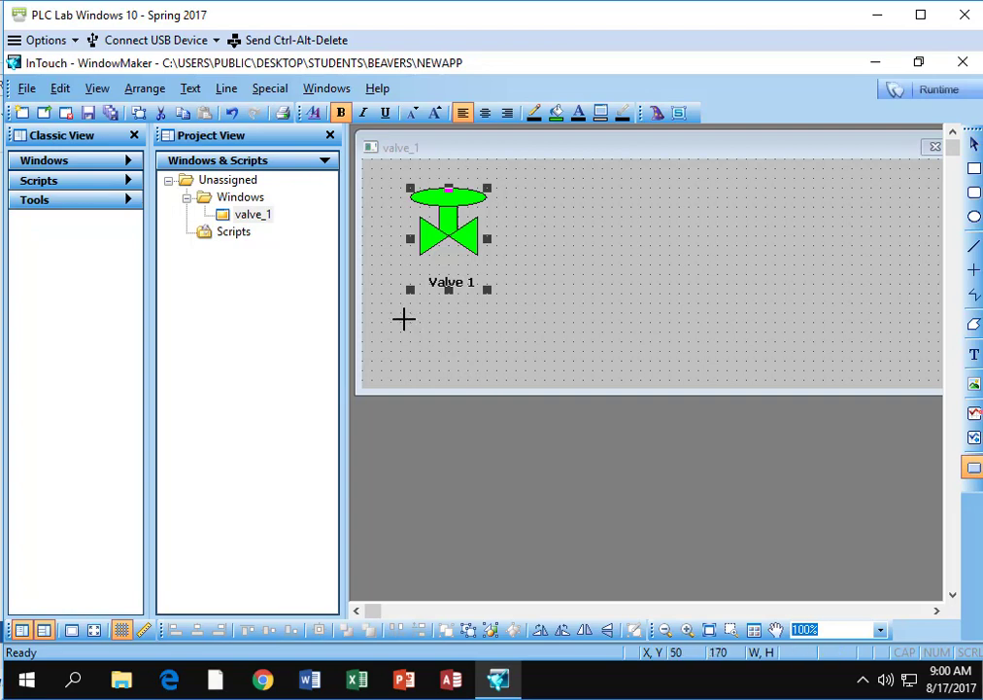
drag(401, 316, 487, 340)
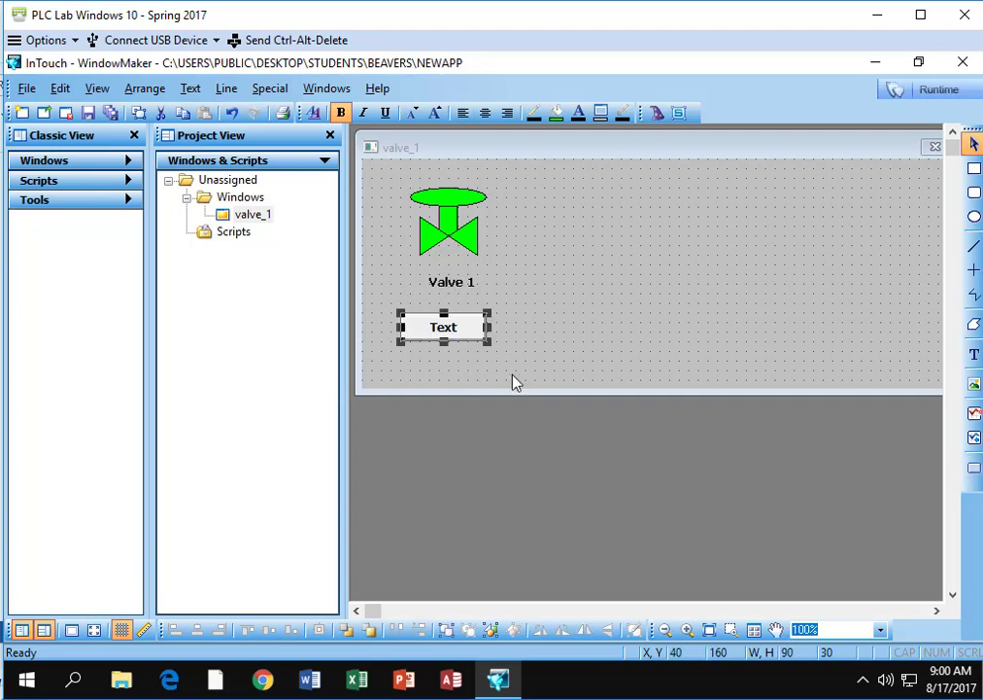
right_click(466, 335)
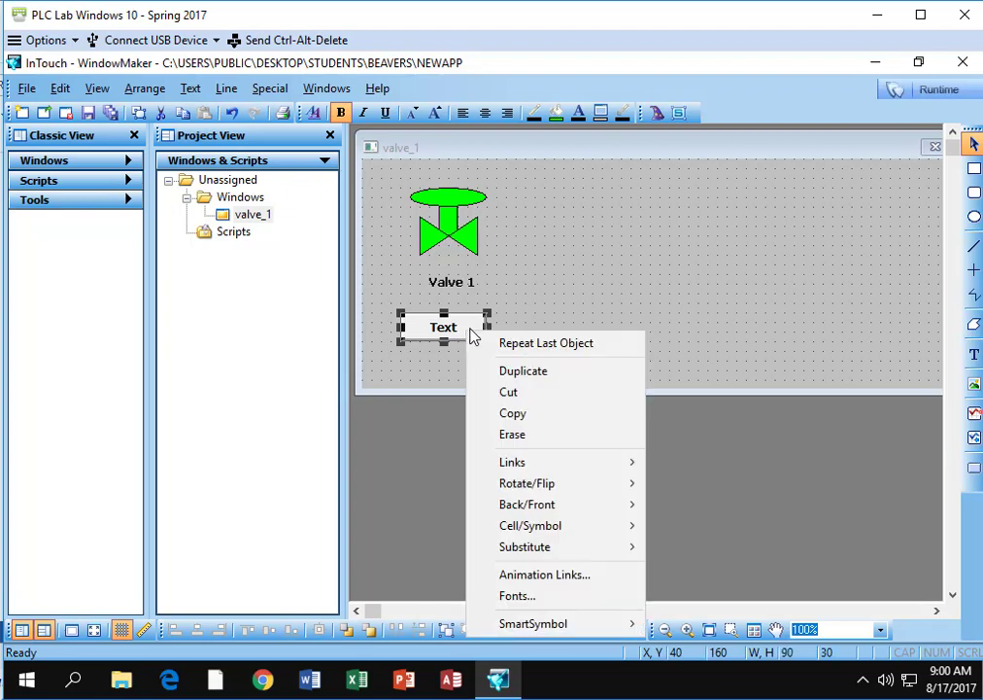
mouse_move(531, 552)
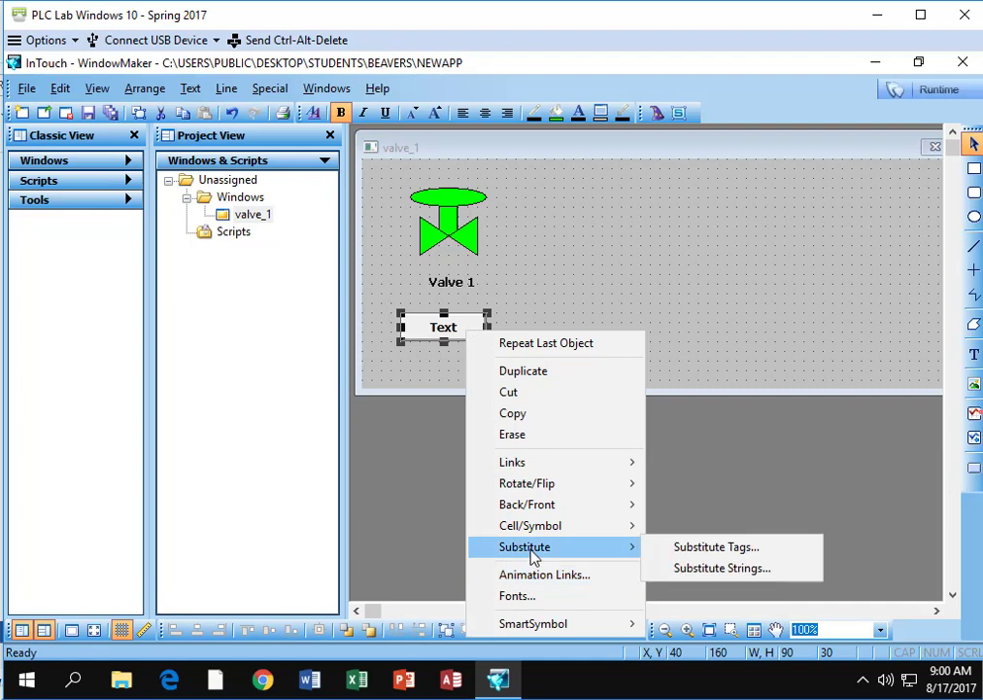
click(690, 570)
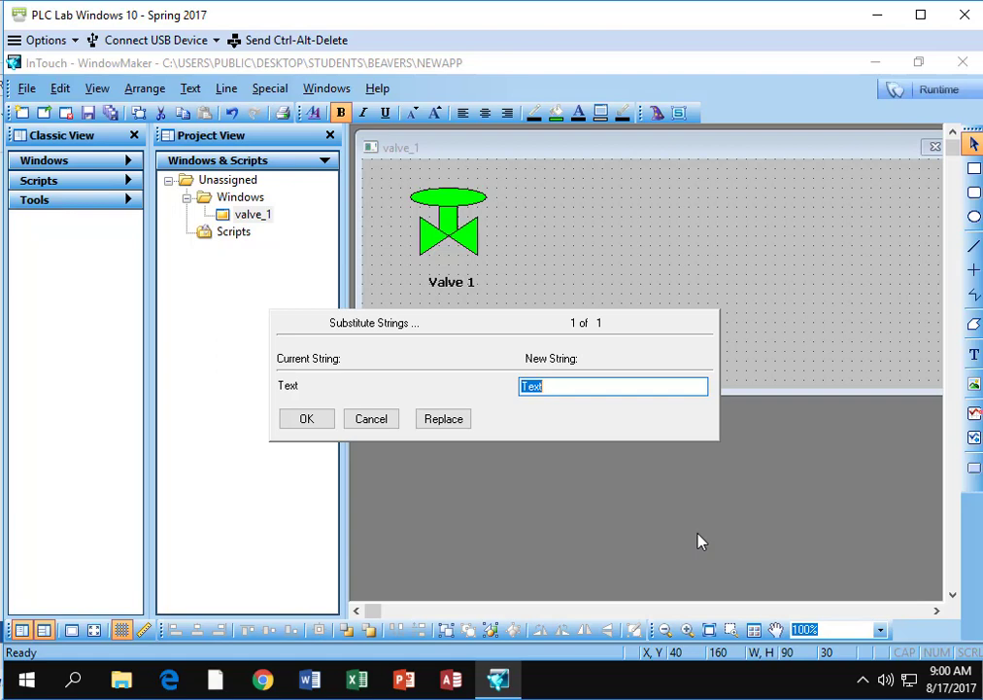
text(Valve 1)
click(302, 420)
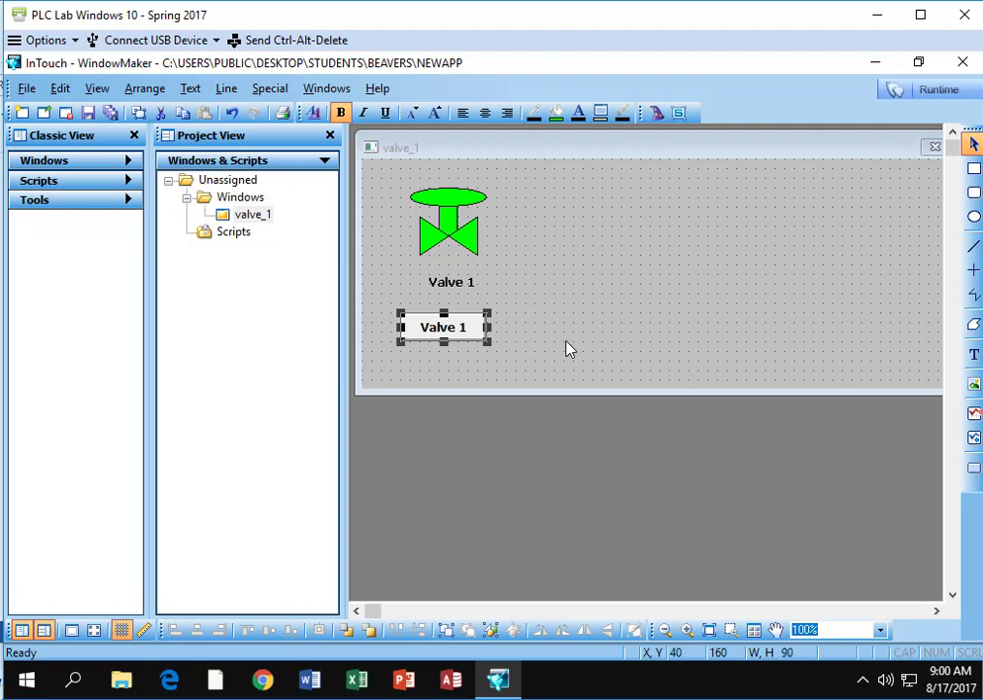
key(Right)
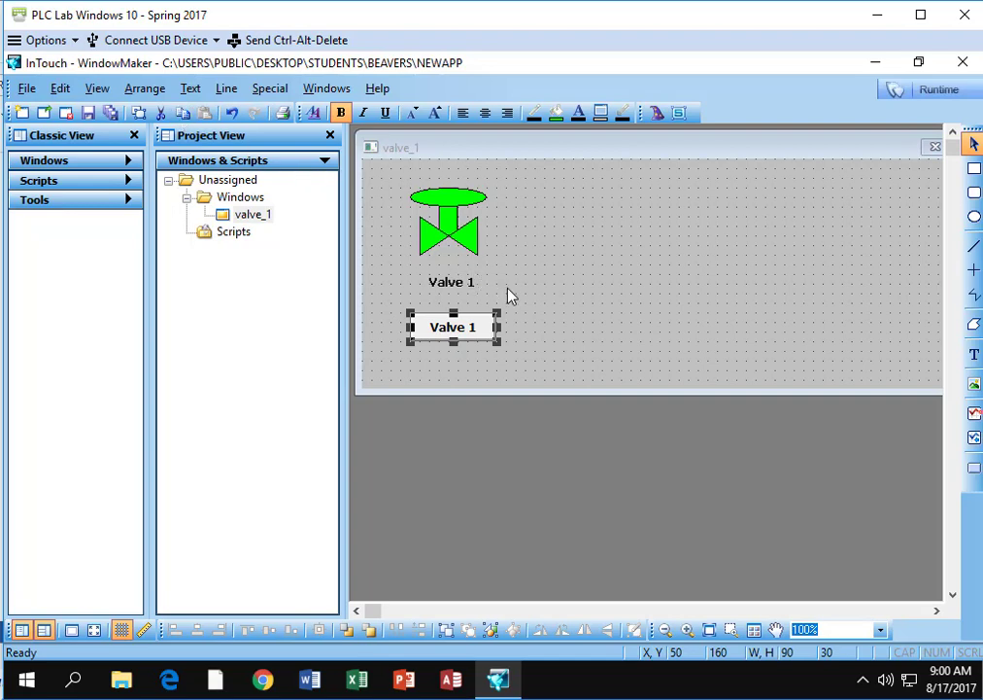
- Save the valve_1 window and close WindowMaker
click(29, 90)
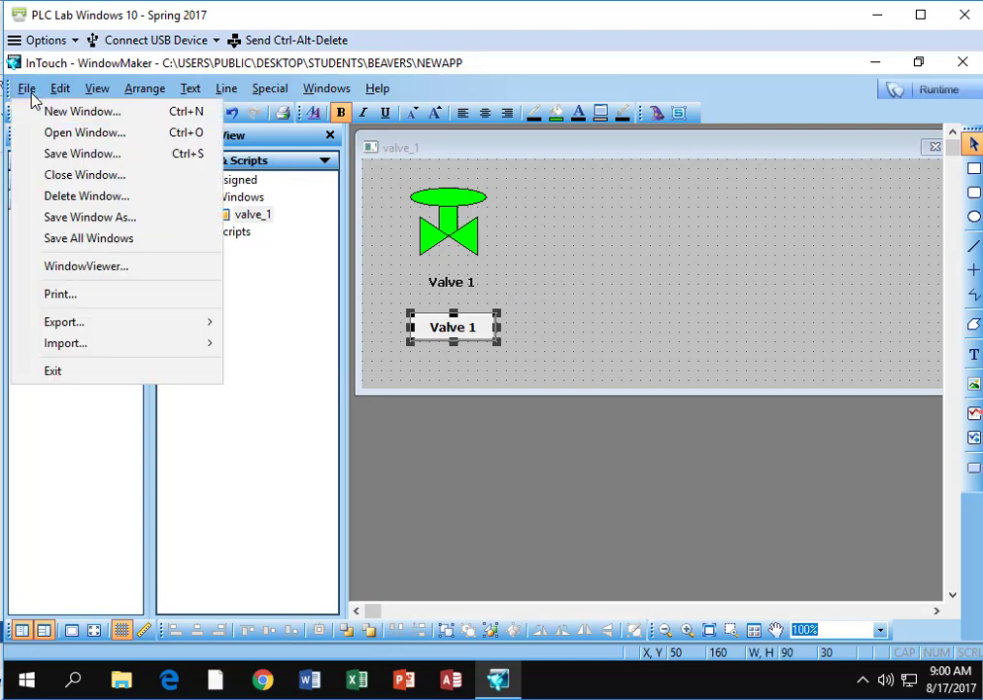
click(53, 154)
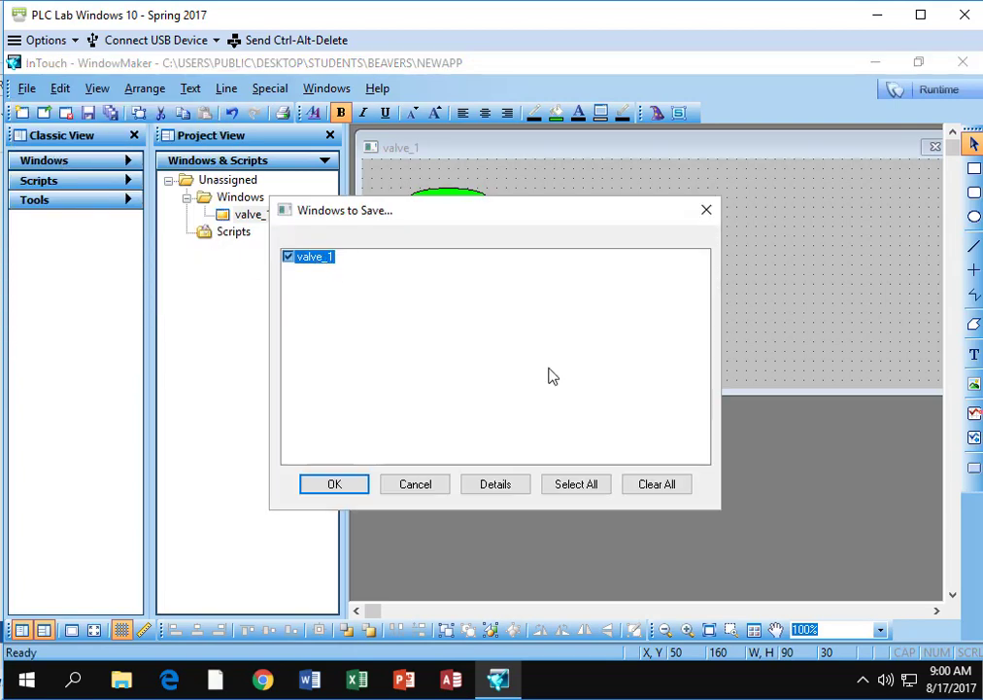
click(342, 485)
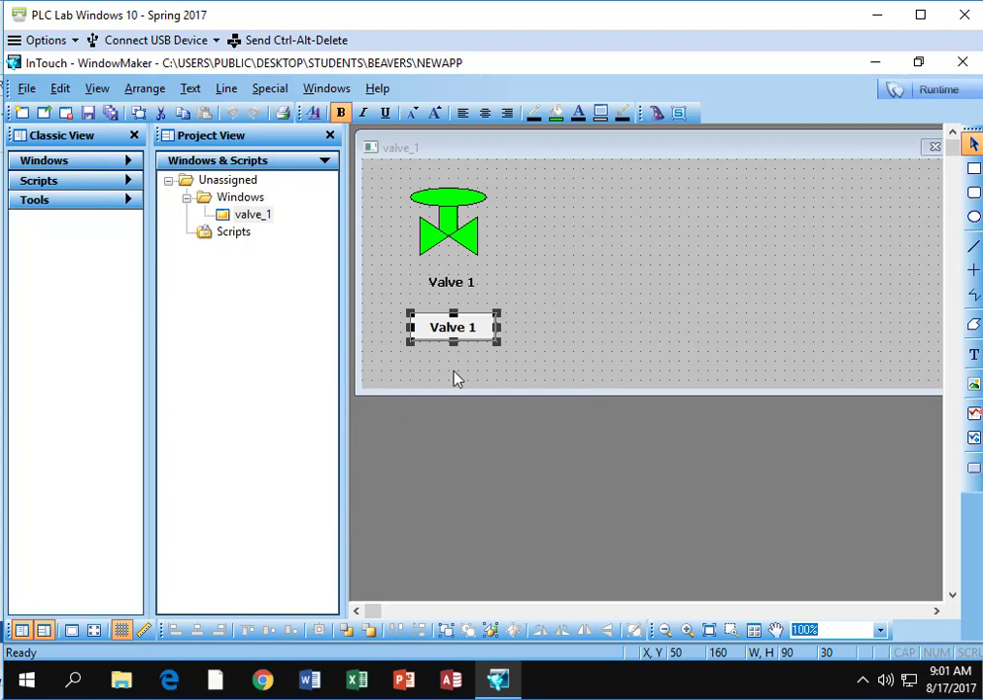
click(962, 64)
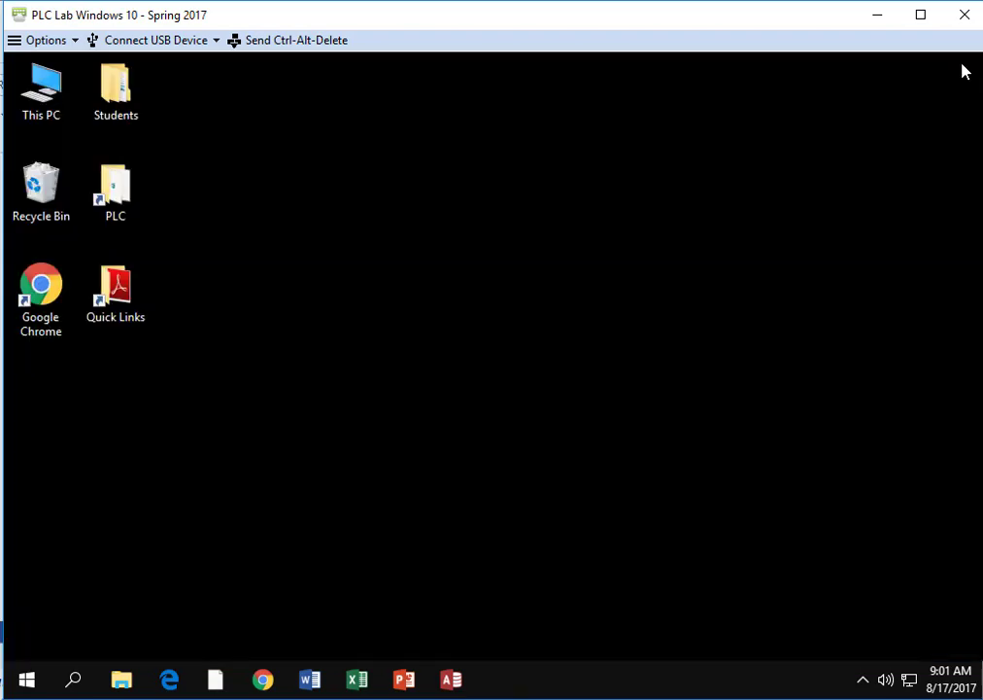